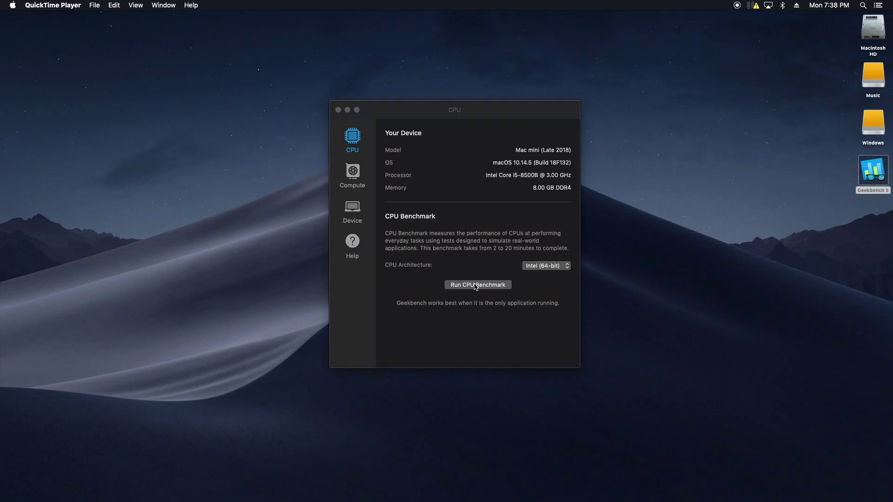
Start the Geekbench 5 CPU benchmark on the Mac mini (Late 2018) with its Core i5-8500B
{"action": "left_click", "coordinate": [475, 285]}
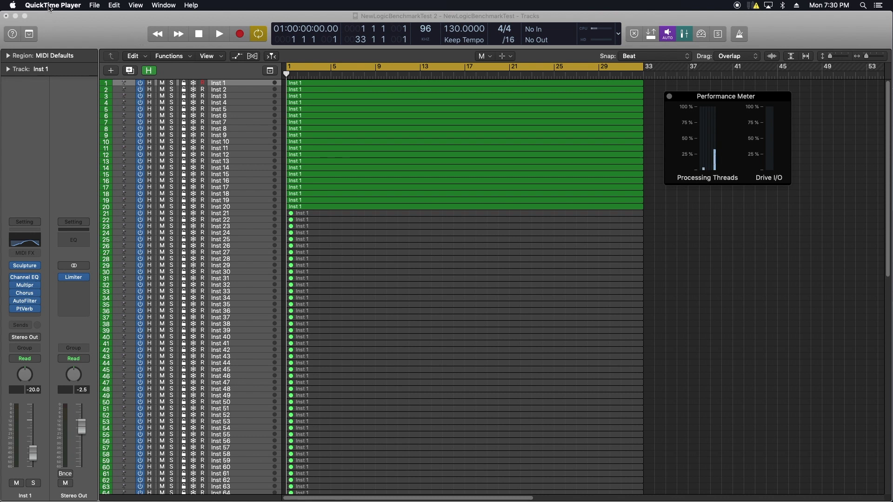
{"action": "left_click", "coordinate": [49, 6]}
{"action": "mouse_move", "coordinate": [53, 30]}
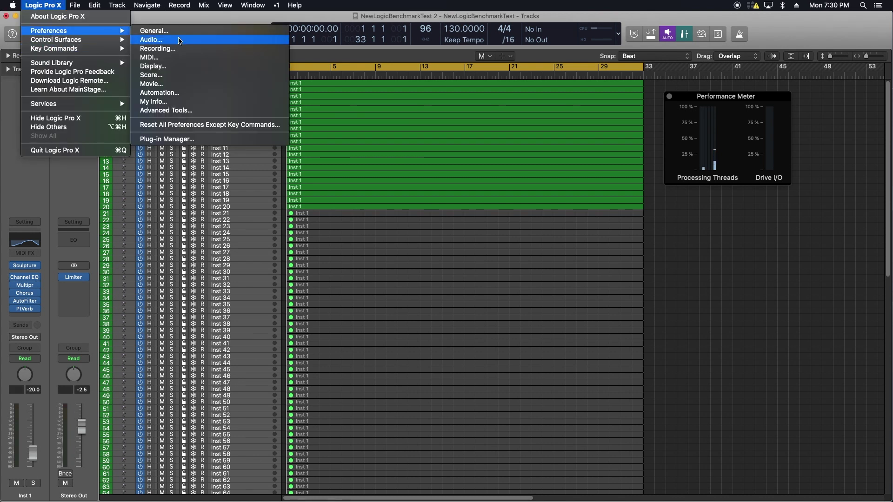
{"action": "left_click", "coordinate": [180, 40]}
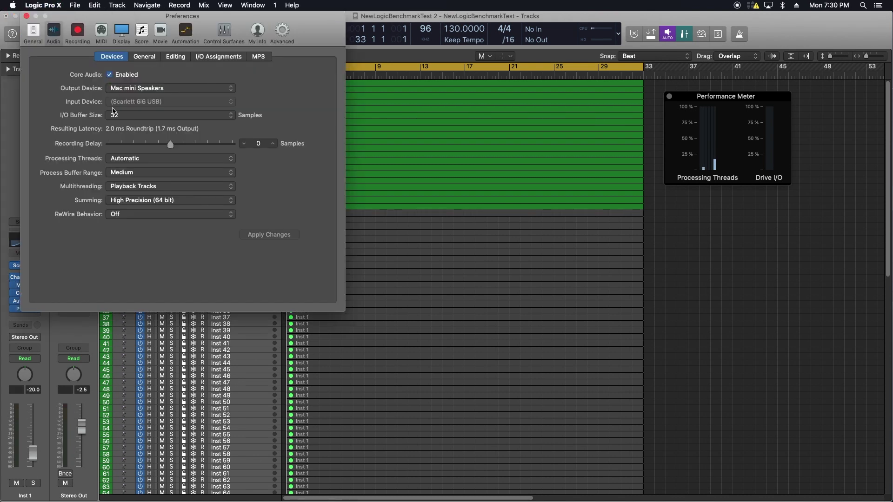
{"action": "left_click", "coordinate": [121, 115]}
{"action": "left_click", "coordinate": [133, 117]}
{"action": "left_click", "coordinate": [85, 31]}
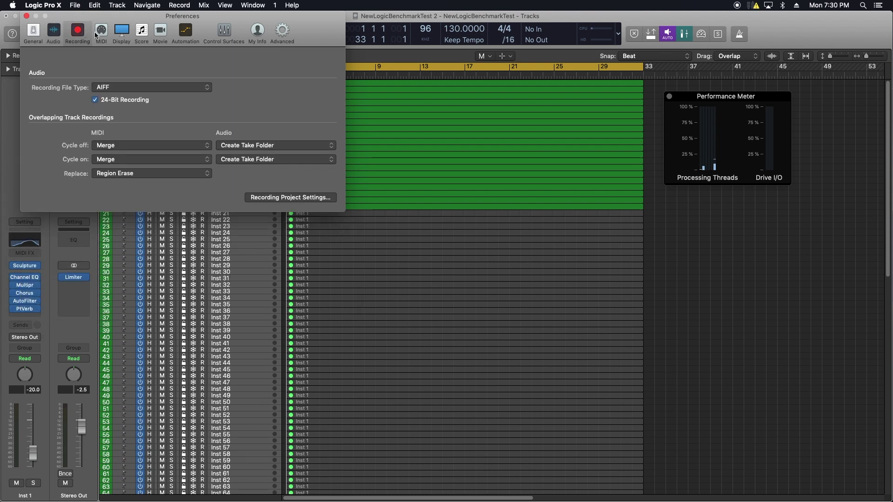
{"action": "left_click", "coordinate": [283, 185]}
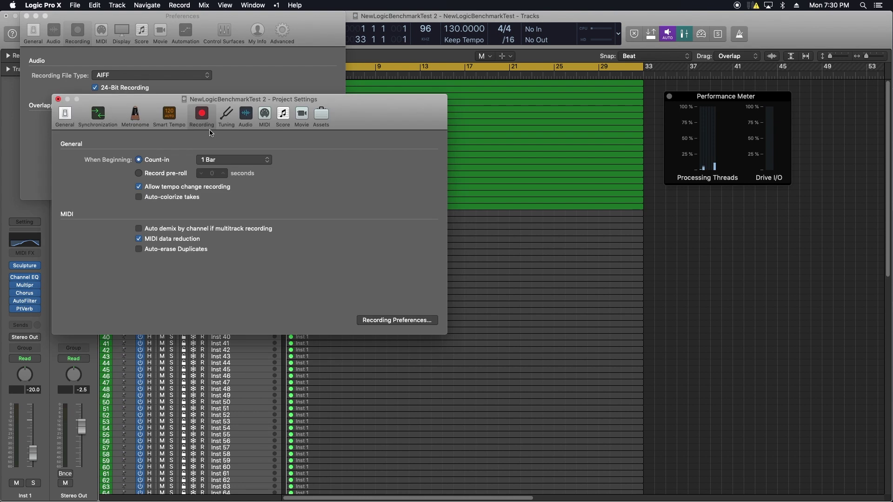
{"action": "left_click", "coordinate": [245, 117]}
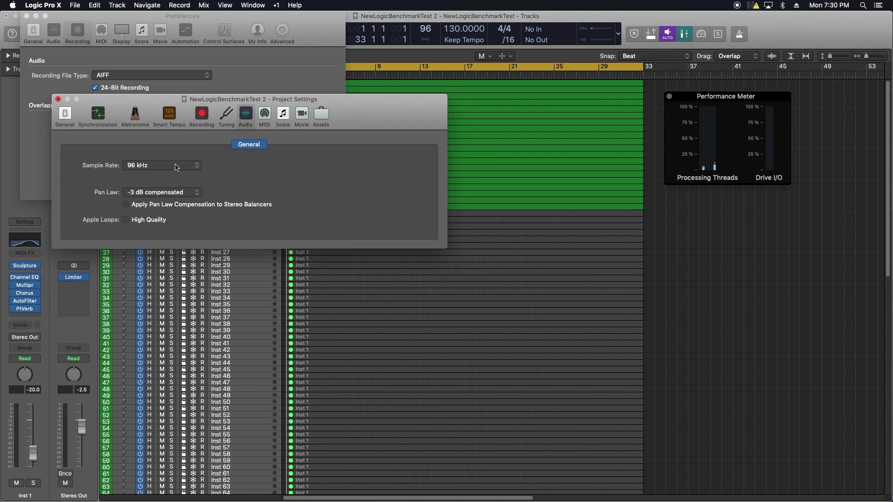
{"action": "left_click", "coordinate": [176, 167]}
{"action": "left_click", "coordinate": [159, 169]}
{"action": "left_click", "coordinate": [58, 99]}
{"action": "left_click", "coordinate": [27, 16]}
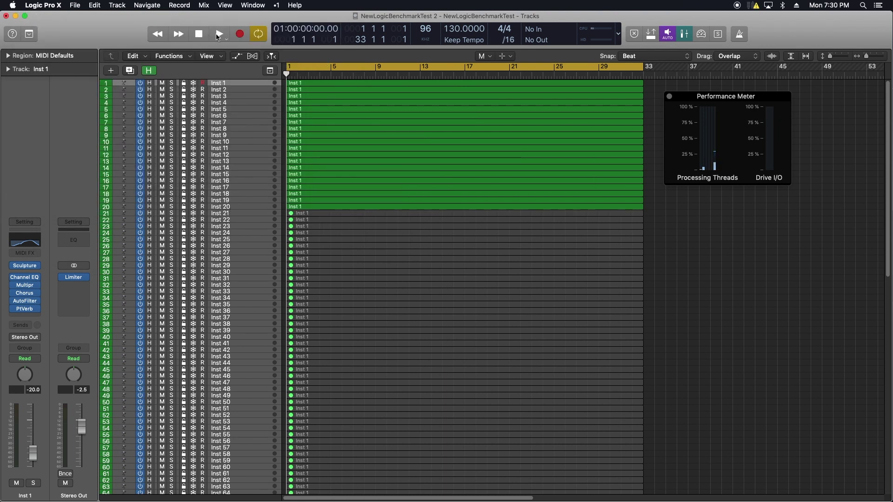
Play the project, dismiss the System Overload alert, and replay with tracks 16–20 muted
{"action": "left_click", "coordinate": [217, 36]}
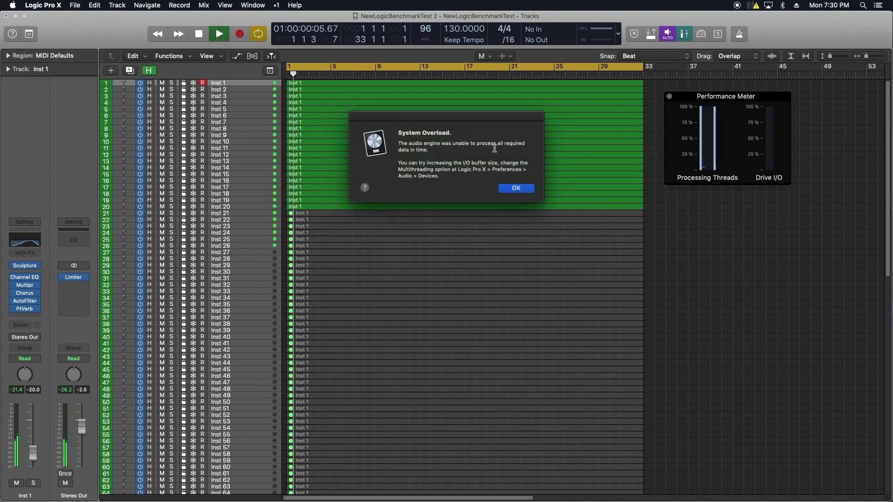
{"action": "left_click", "coordinate": [512, 188]}
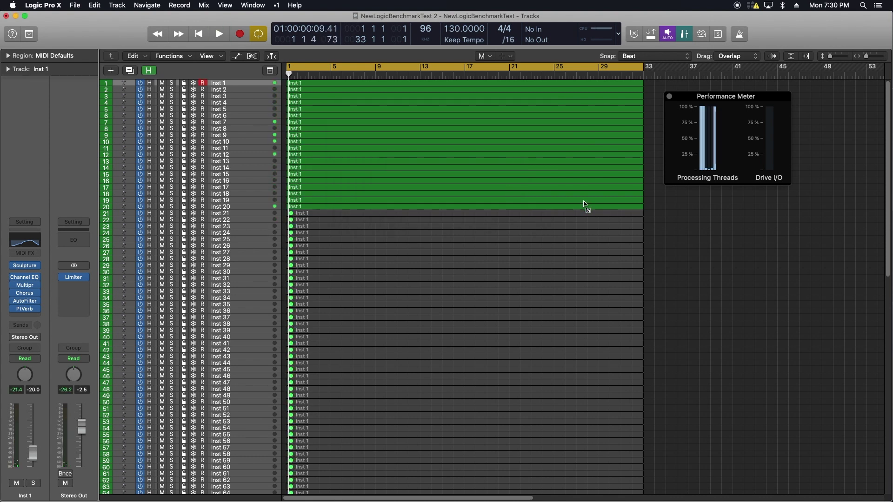
{"action": "left_click_drag", "start_coordinate": [648, 210], "coordinate": [297, 179]}
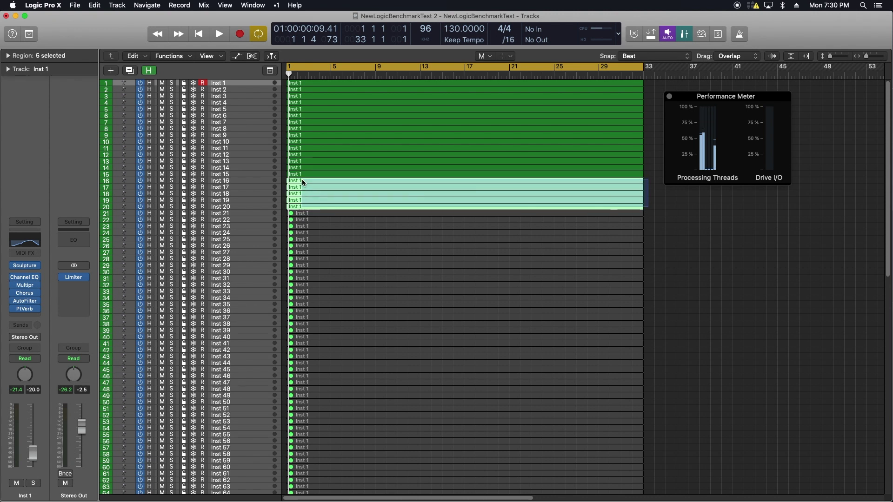
{"action": "left_click", "coordinate": [219, 34]}
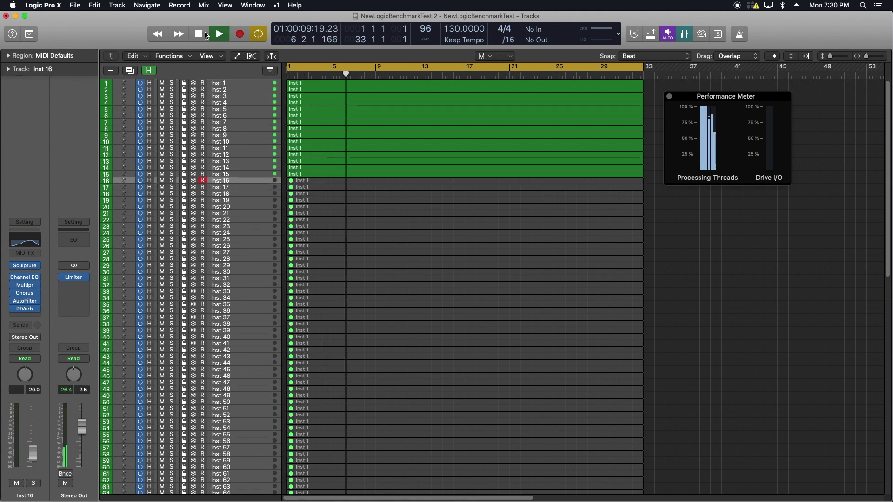
{"action": "left_click", "coordinate": [218, 34]}
Bring tracks 16–19 back step by step, replaying until 19 active tracks overload again
{"action": "key", "text": "Down"}
{"action": "key", "text": "Down"}
{"action": "left_click", "coordinate": [214, 38]}
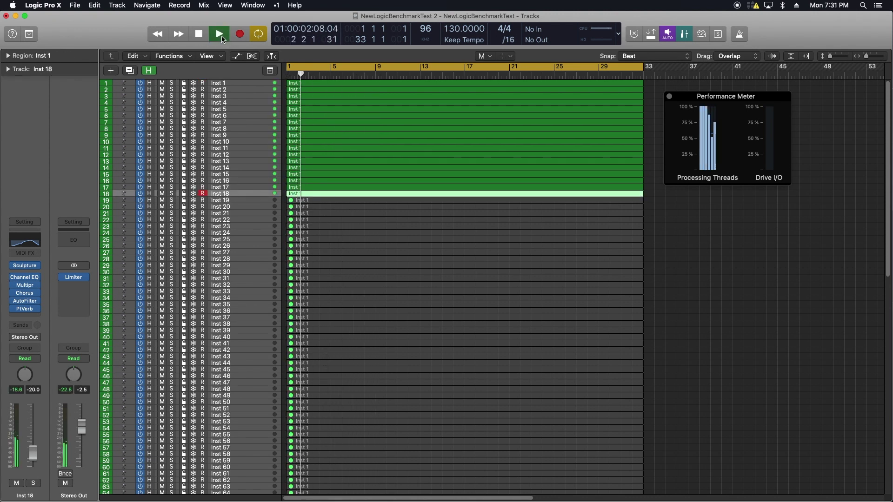
{"action": "left_click", "coordinate": [203, 37]}
{"action": "key", "text": "Down"}
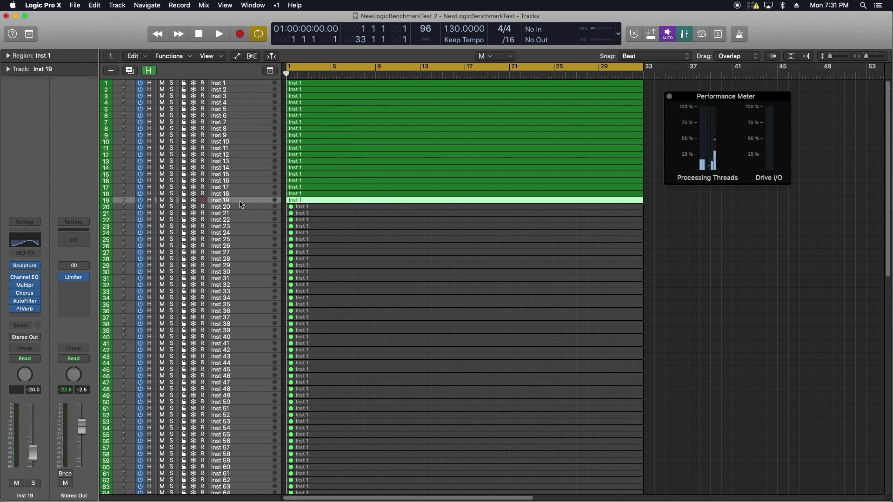
{"action": "left_click", "coordinate": [220, 36]}
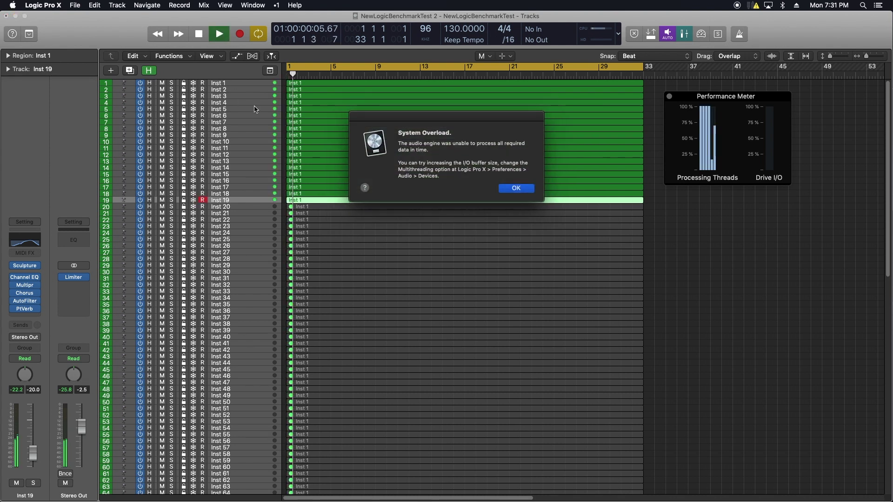
{"action": "left_click", "coordinate": [512, 190]}
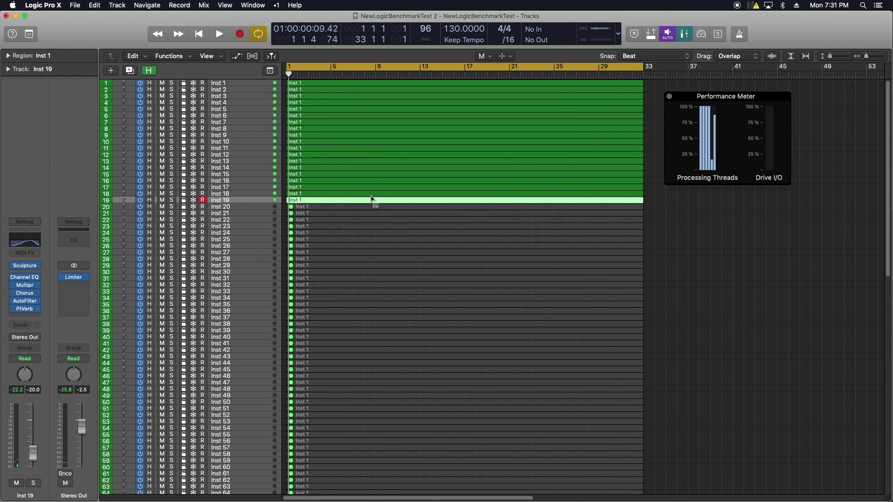
{"action": "left_click", "coordinate": [199, 37]}
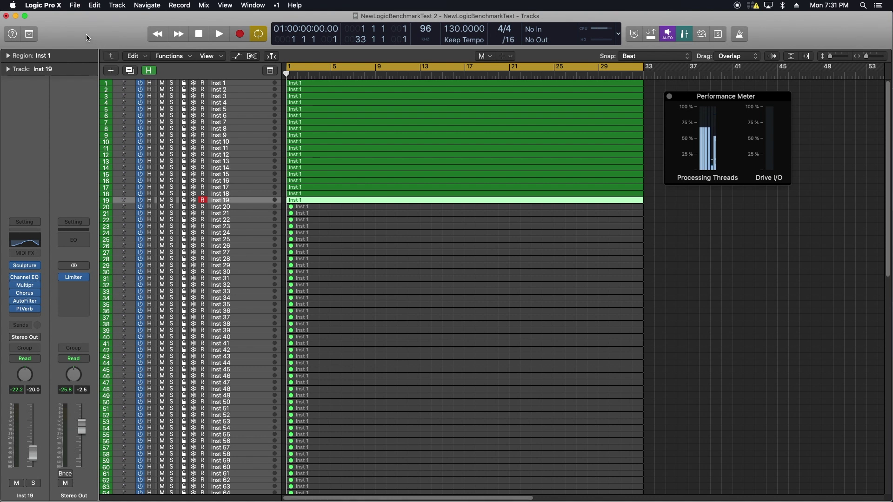
{"action": "left_click", "coordinate": [43, 5]}
Set the project sample rate to 44.1 kHz in Recording Project Settings and close the windows
{"action": "mouse_move", "coordinate": [69, 31]}
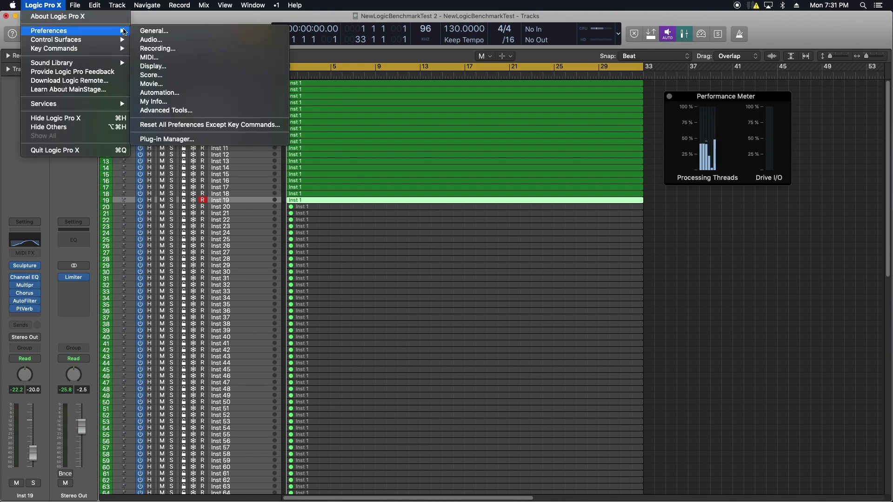
{"action": "left_click", "coordinate": [167, 42]}
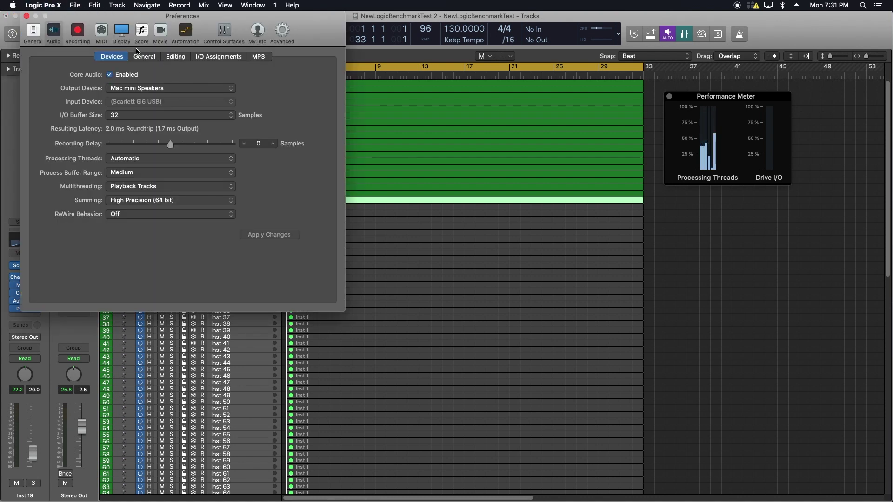
{"action": "left_click", "coordinate": [78, 33]}
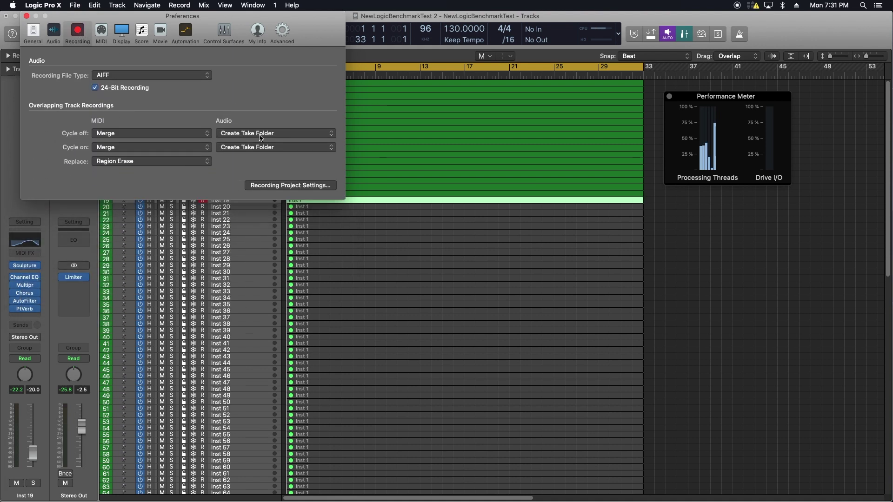
{"action": "left_click", "coordinate": [284, 186]}
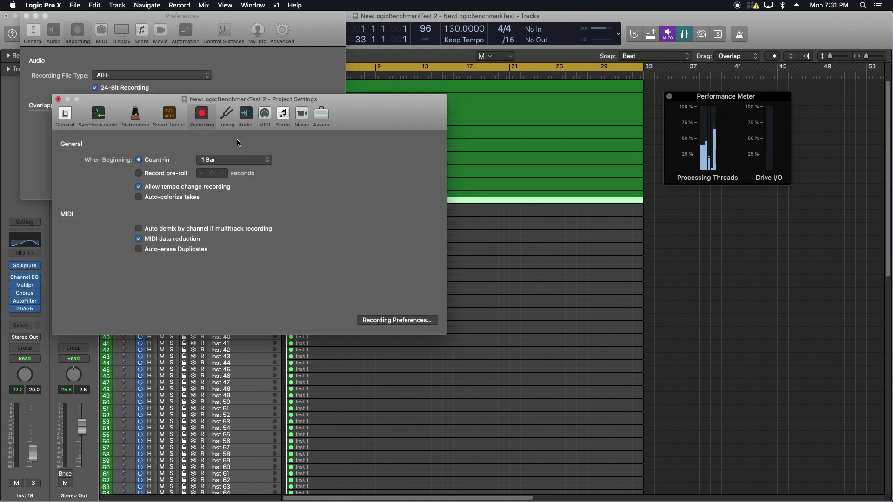
{"action": "left_click", "coordinate": [246, 115]}
{"action": "left_click", "coordinate": [194, 164]}
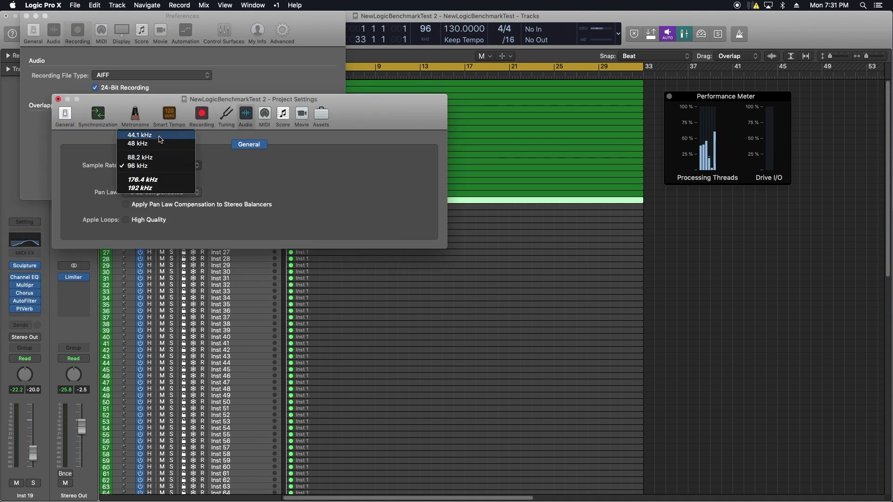
{"action": "key", "text": "Escape"}
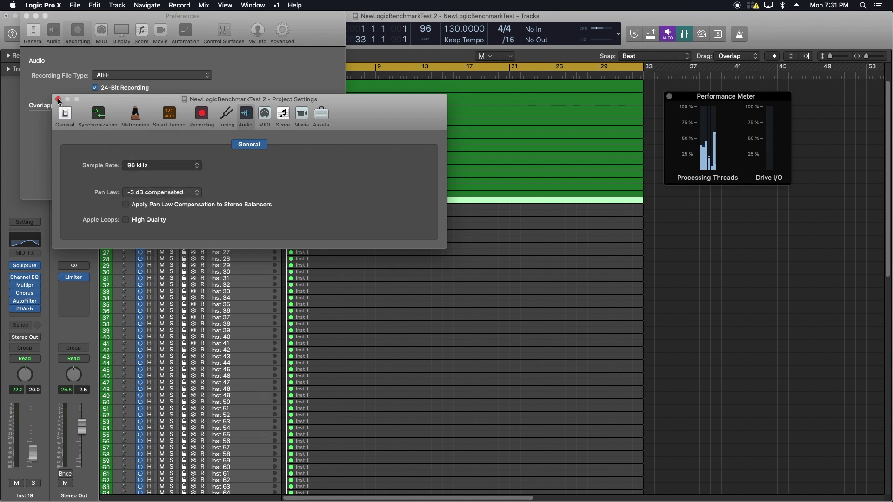
{"action": "key", "text": "super+w"}
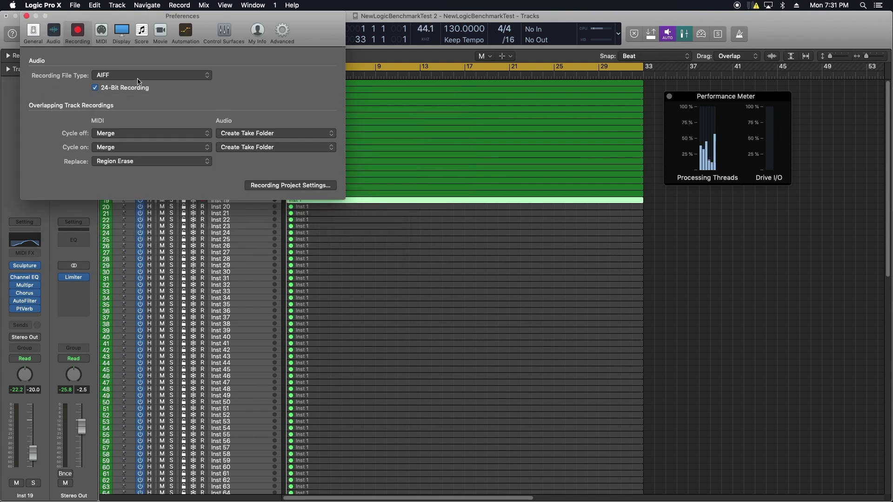
{"action": "left_click", "coordinate": [27, 18]}
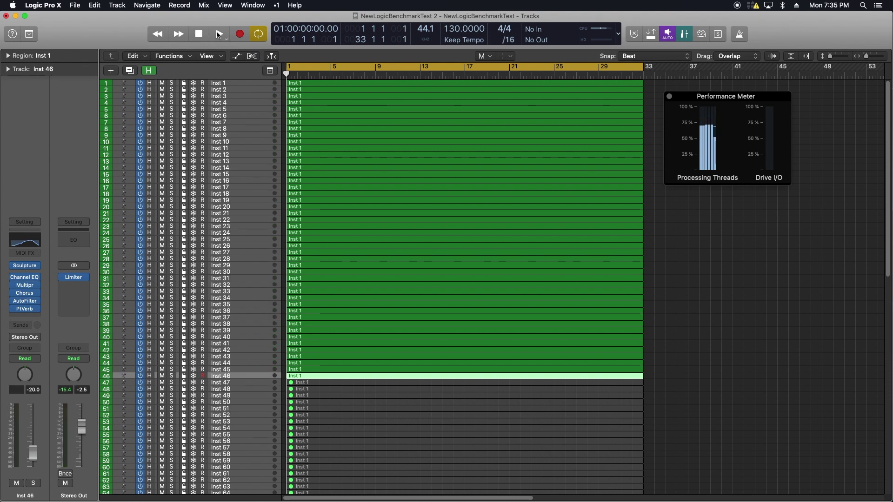
Play the 44.1 kHz project with 47, then 48 instrument tracks active
{"action": "left_click", "coordinate": [219, 34]}
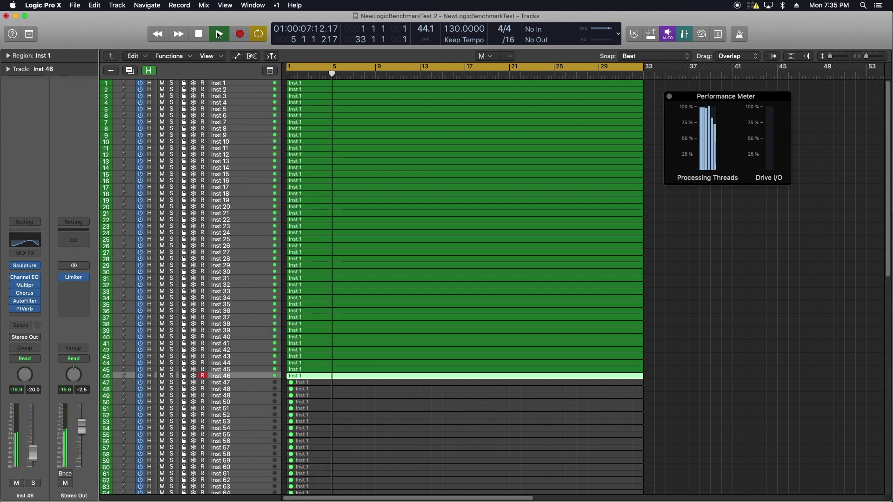
{"action": "left_click", "coordinate": [199, 34]}
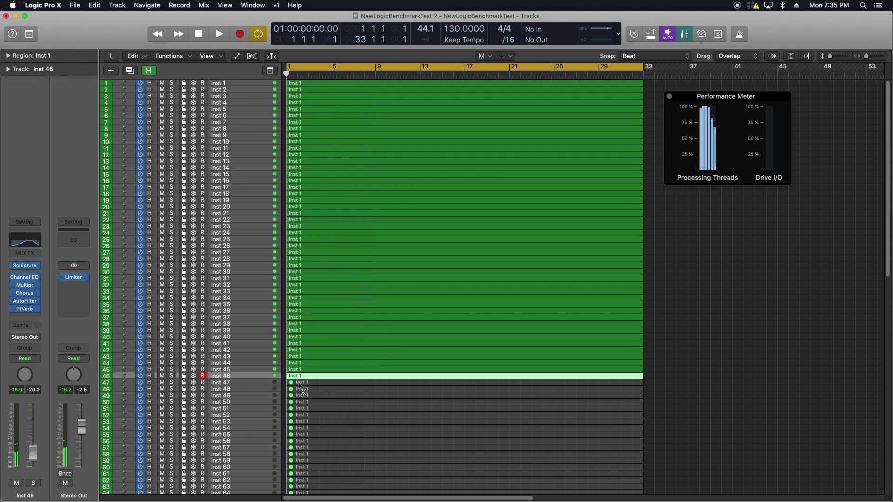
{"action": "left_click", "coordinate": [299, 383]}
{"action": "left_click", "coordinate": [219, 34]}
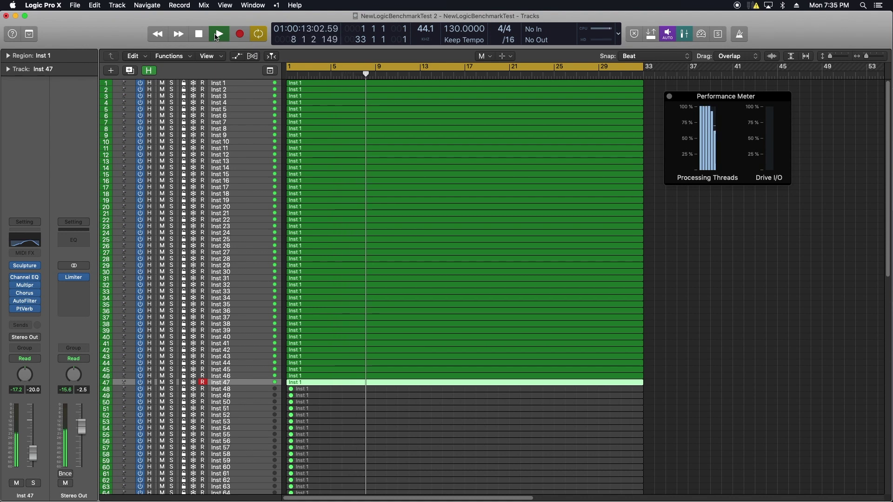
{"action": "left_click", "coordinate": [199, 37]}
{"action": "left_click", "coordinate": [289, 390]}
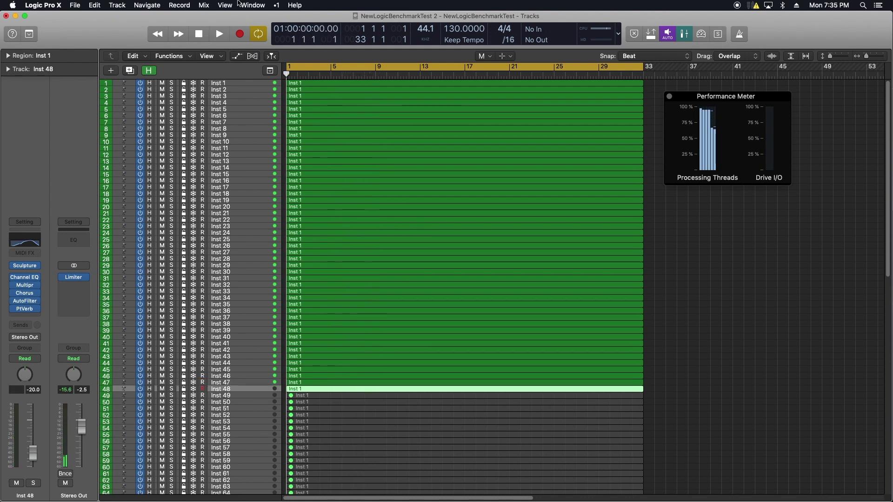
{"action": "left_click", "coordinate": [212, 35]}
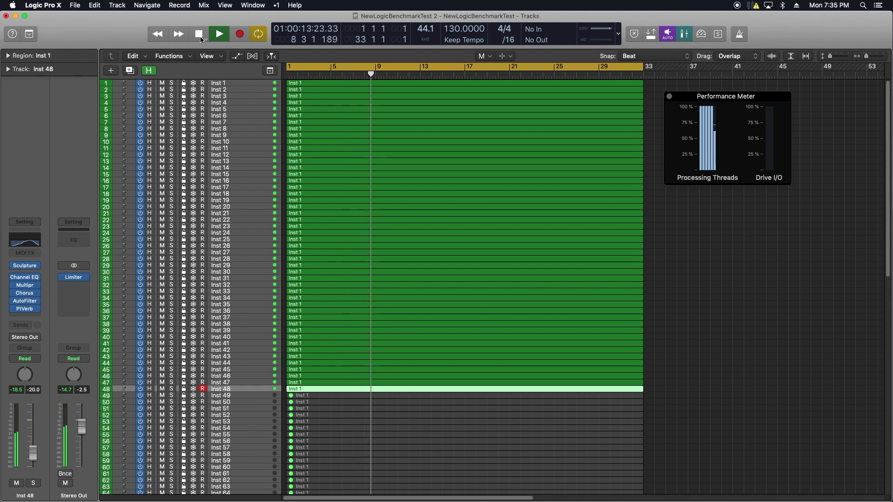
Unmute the regions on tracks 49–50 and play all 50 tracks
{"action": "left_click", "coordinate": [200, 38]}
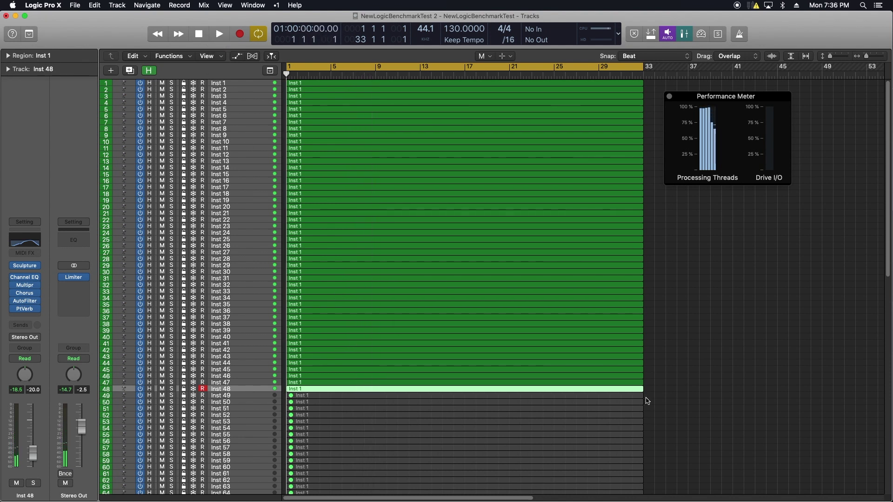
{"action": "left_click_drag", "start_coordinate": [647, 400], "coordinate": [637, 394]}
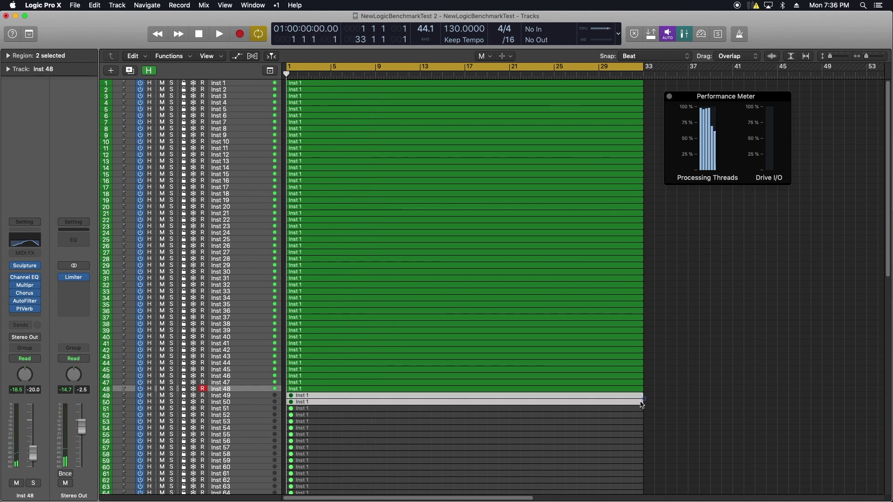
{"action": "left_click", "coordinate": [232, 405]}
{"action": "left_click", "coordinate": [221, 37]}
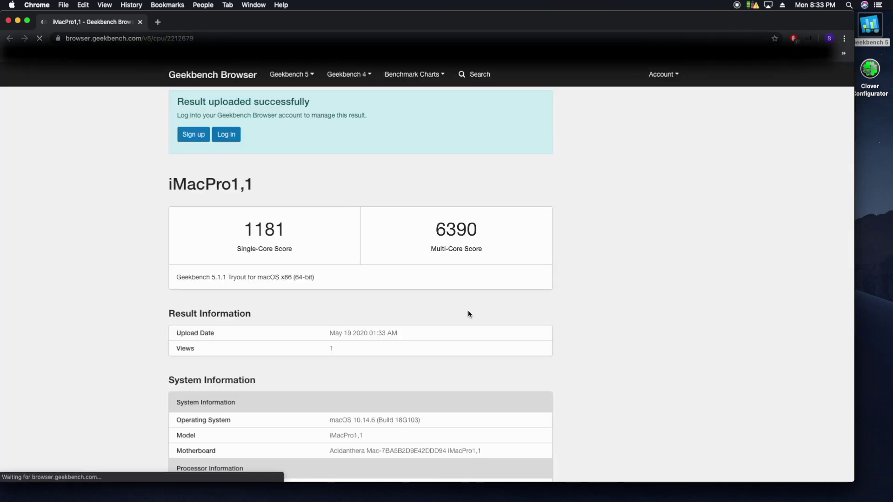
Open About This Mac from the Apple menu
{"action": "left_click", "coordinate": [12, 6]}
{"action": "left_click", "coordinate": [35, 16]}
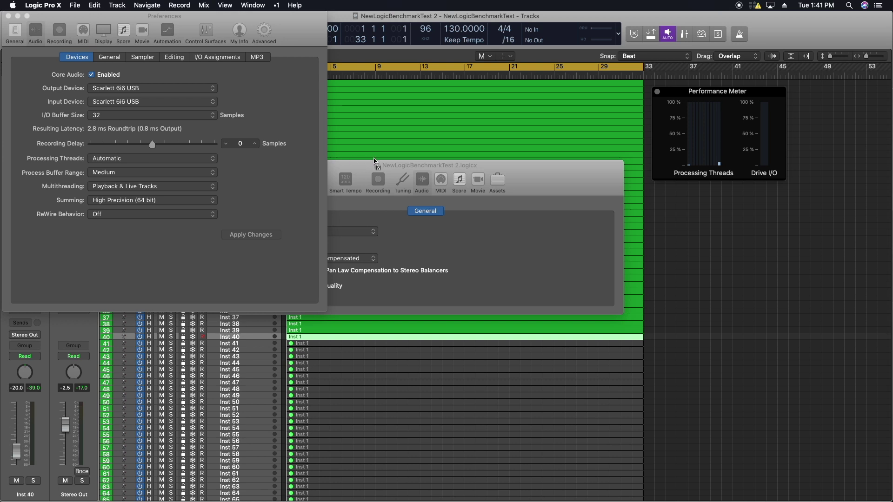
Close Project Settings and Preferences, then play the project with 40 tracks
{"action": "left_click", "coordinate": [405, 168]}
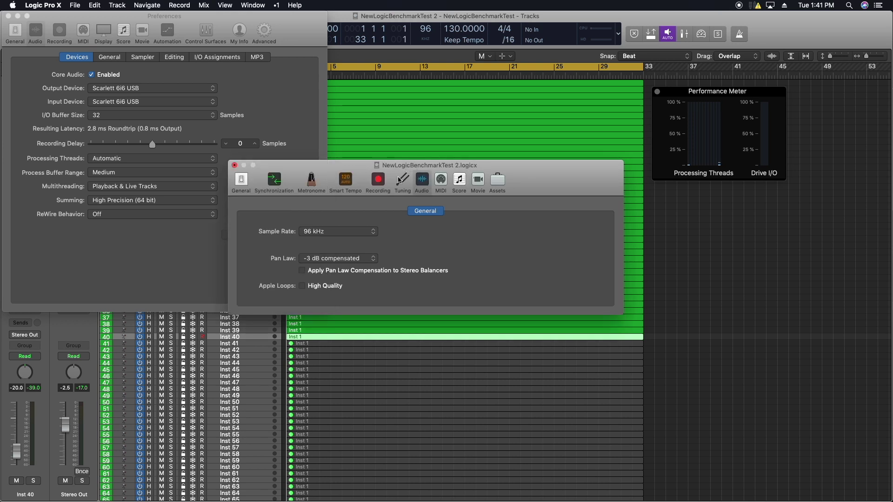
{"action": "left_click", "coordinate": [235, 165]}
{"action": "left_click", "coordinate": [8, 17]}
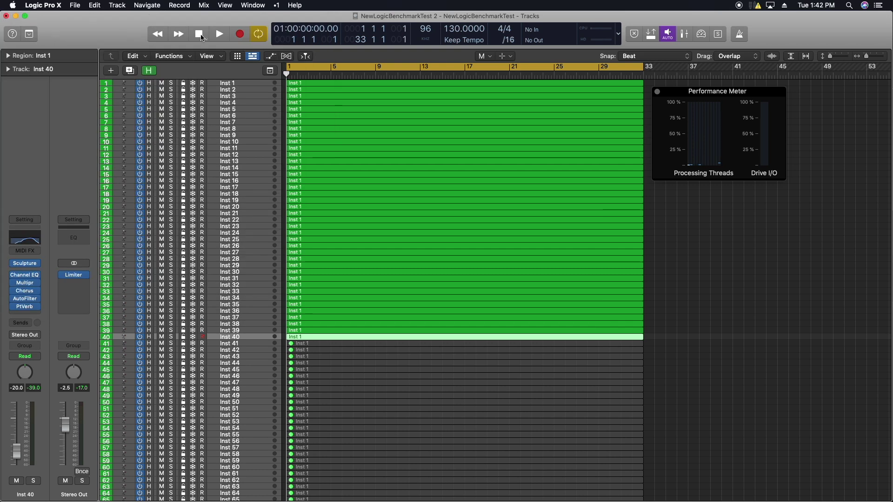
{"action": "left_click", "coordinate": [220, 34]}
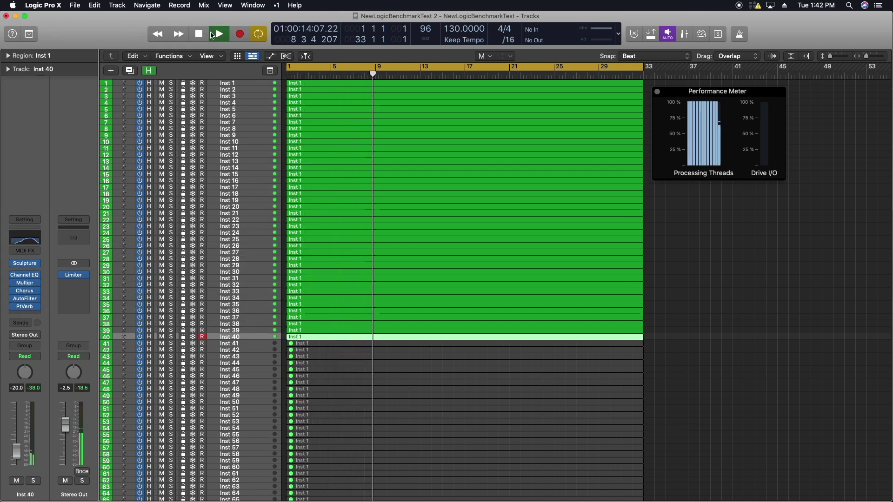
{"action": "left_click", "coordinate": [198, 34]}
Unmute tracks 41–43 and play, then re-mute track 43 and play 42 tracks
{"action": "left_click_drag", "start_coordinate": [649, 342], "coordinate": [620, 356]}
{"action": "left_click", "coordinate": [197, 35]}
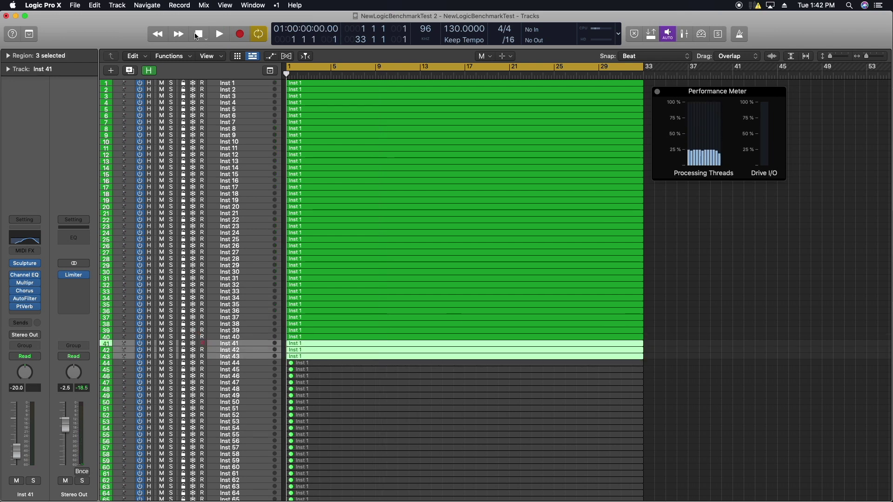
{"action": "key", "text": "Down"}
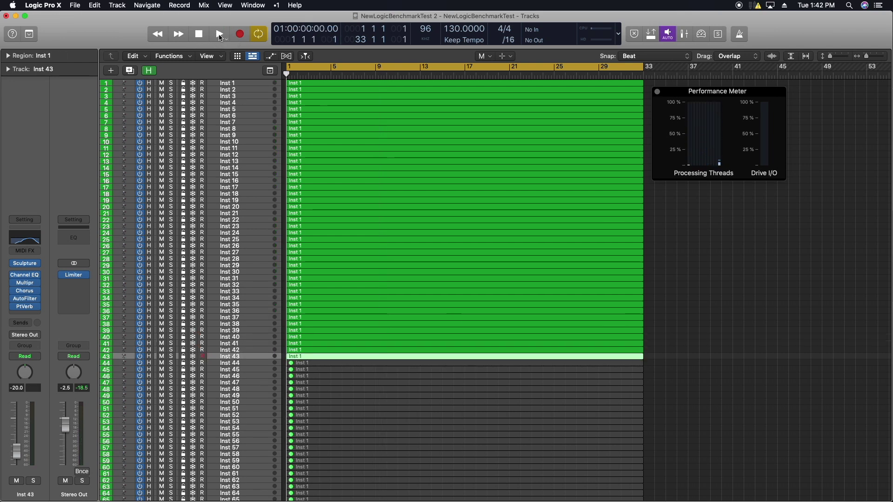
{"action": "left_click", "coordinate": [220, 34]}
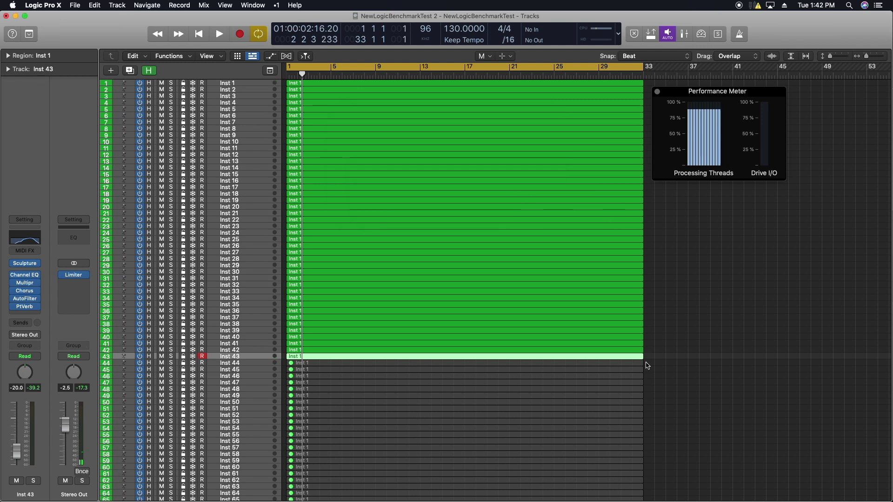
{"action": "key", "text": "Up"}
{"action": "left_click", "coordinate": [199, 34]}
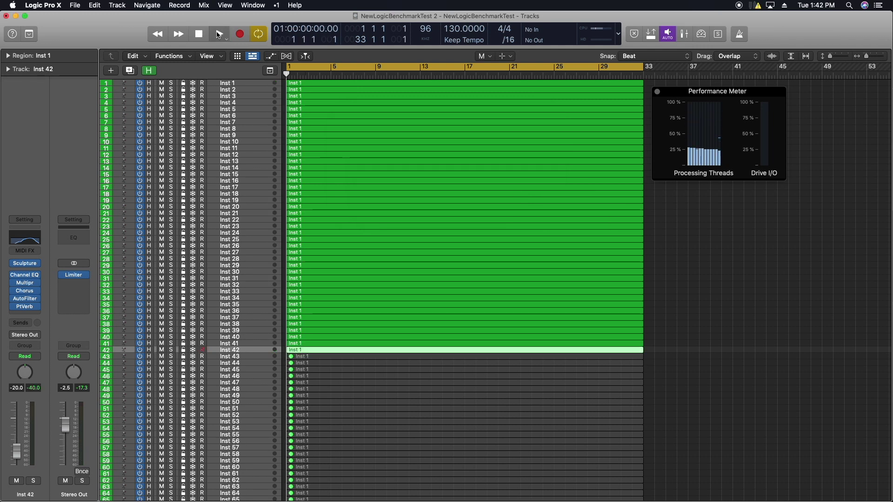
{"action": "left_click", "coordinate": [218, 34]}
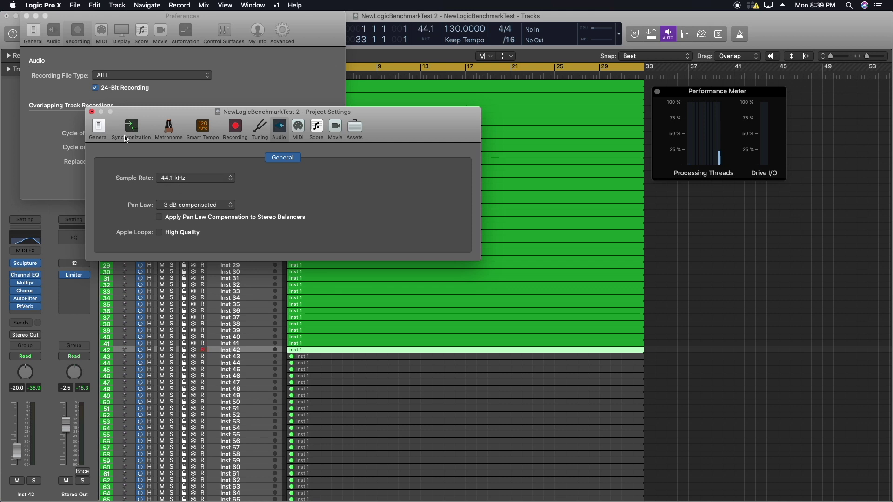
Close both settings windows and unmute the muted regions on tracks 71–80
{"action": "left_click", "coordinate": [91, 112]}
{"action": "left_click", "coordinate": [27, 17]}
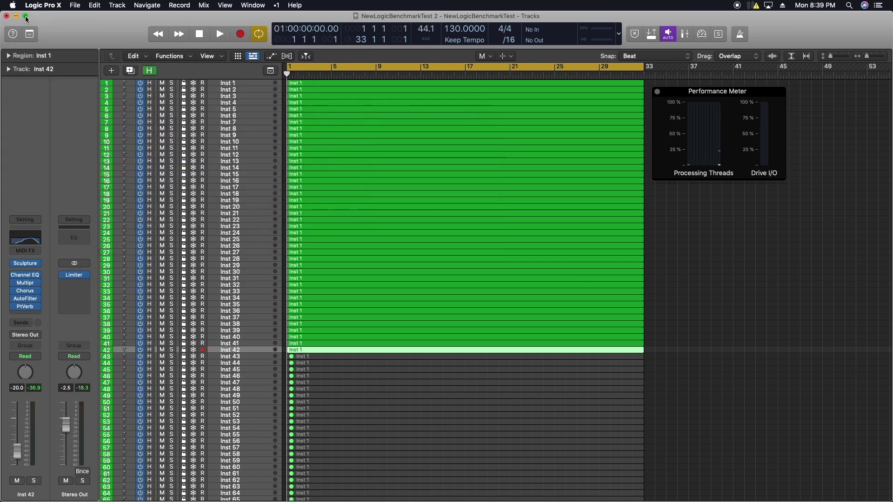
{"action": "left_click", "coordinate": [642, 362]}
{"action": "left_click_drag", "start_coordinate": [642, 362], "coordinate": [325, 409]}
{"action": "left_click", "coordinate": [325, 408]}
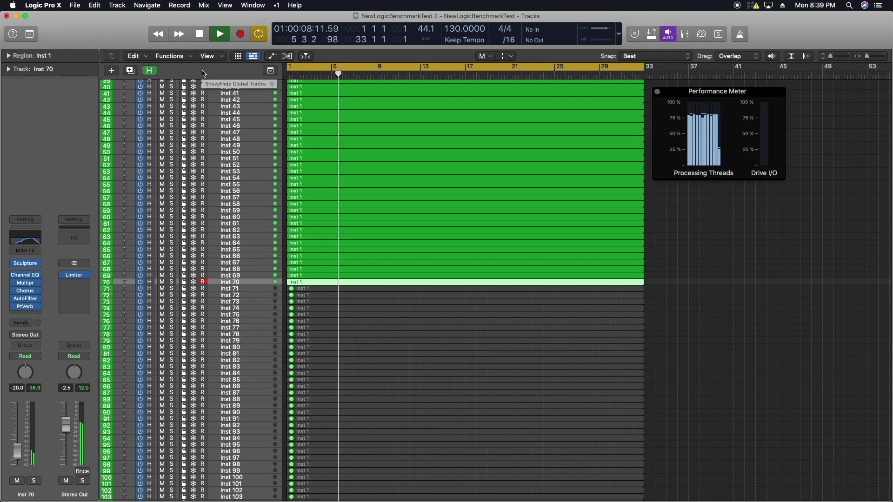
{"action": "left_click_drag", "start_coordinate": [649, 285], "coordinate": [291, 354]}
{"action": "key", "text": "m"}
Unmute further regions down the track list while playing the enlarged project
{"action": "left_click_drag", "start_coordinate": [649, 356], "coordinate": [605, 376]}
{"action": "key", "text": "m"}
{"action": "key", "text": "space"}
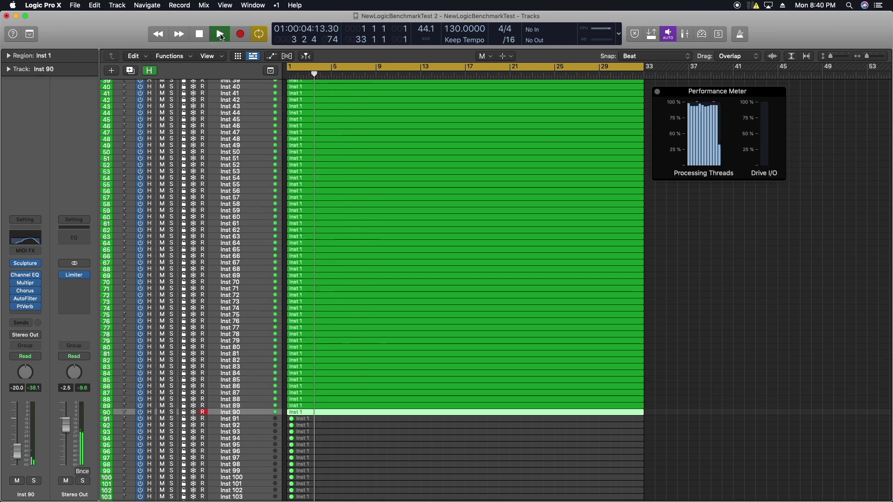
{"action": "key", "text": "Down"}
{"action": "key", "text": "m"}
{"action": "key", "text": "Down"}
{"action": "key", "text": "m"}
{"action": "key", "text": "Down"}
{"action": "key", "text": "m"}
{"action": "key", "text": "Down"}
{"action": "key", "text": "m"}
{"action": "key", "text": "Down"}
{"action": "key", "text": "m"}
{"action": "key", "text": "Down"}
{"action": "key", "text": "m"}
{"action": "key", "text": "Down"}
{"action": "key", "text": "m"}
{"action": "key", "text": "m"}
{"action": "key", "text": "Down"}
{"action": "key", "text": "m"}
{"action": "key", "text": "Down"}
{"action": "key", "text": "m"}
{"action": "key", "text": "Down"}
{"action": "key", "text": "m"}
{"action": "key", "text": "Down"}
{"action": "key", "text": "m"}
{"action": "key", "text": "Down"}
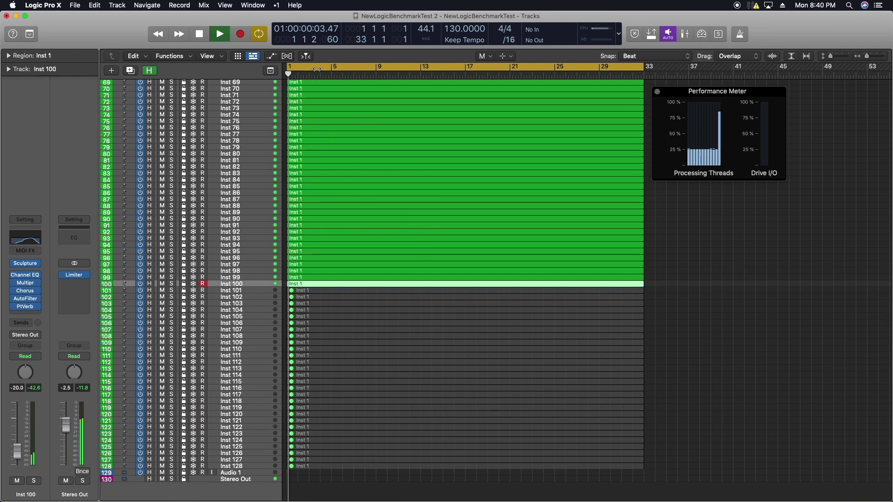
{"action": "key", "text": "m"}
{"action": "key", "text": "Down"}
{"action": "key", "text": "m"}
{"action": "key", "text": "Down"}
{"action": "key", "text": "m"}
{"action": "key", "text": "Down"}
{"action": "key", "text": "m"}
{"action": "key", "text": "Down"}
{"action": "key", "text": "m"}
{"action": "key", "text": "Down"}
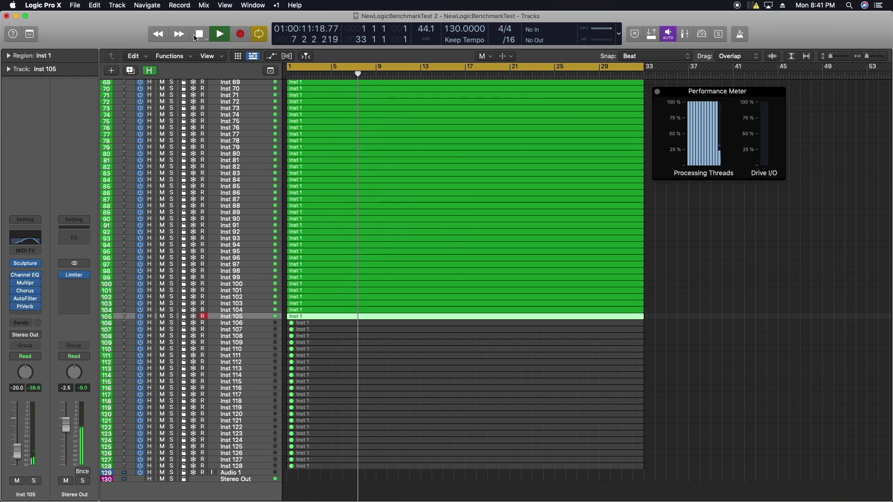
{"action": "left_click", "coordinate": [199, 34]}
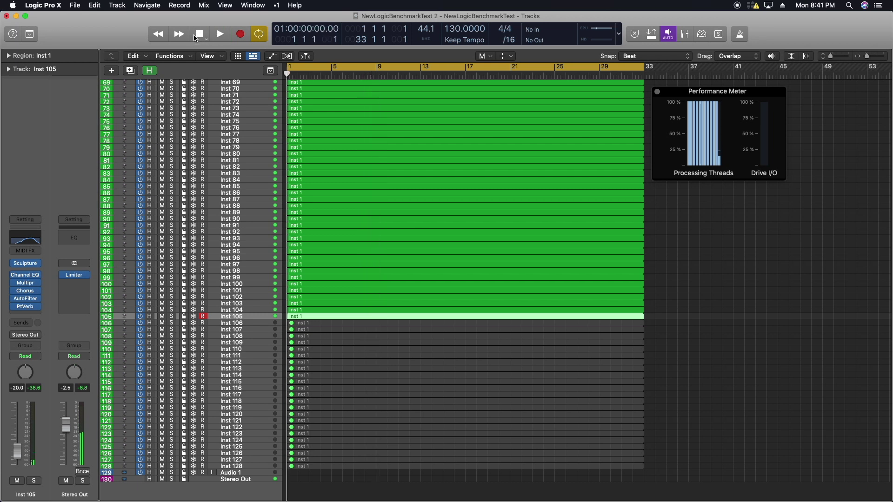
Play with tracks up to 110 active, dismiss the overload alert, and mute tracks 109–110
{"action": "left_click_drag", "start_coordinate": [651, 321], "coordinate": [567, 354]}
{"action": "left_click", "coordinate": [246, 351]}
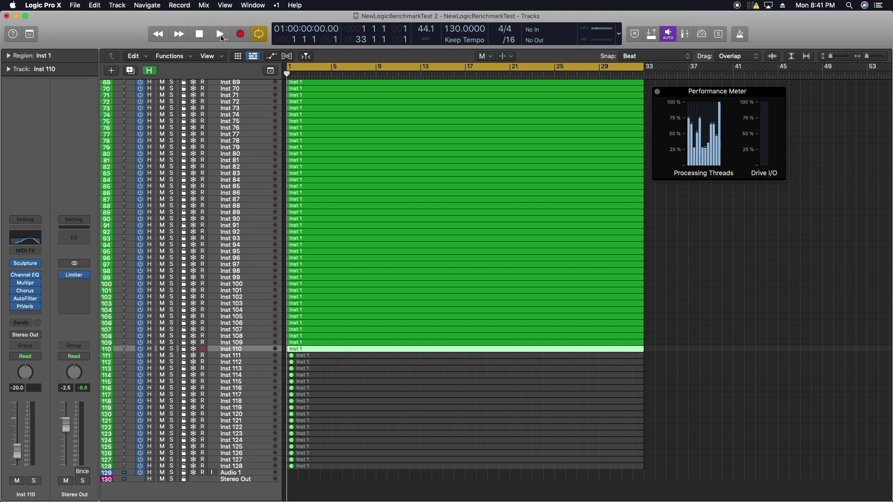
{"action": "left_click", "coordinate": [220, 34]}
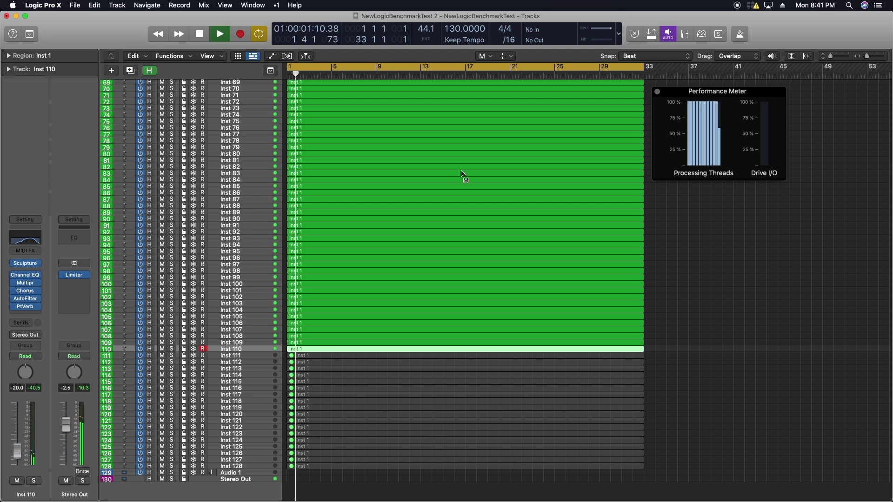
{"action": "left_click", "coordinate": [513, 193]}
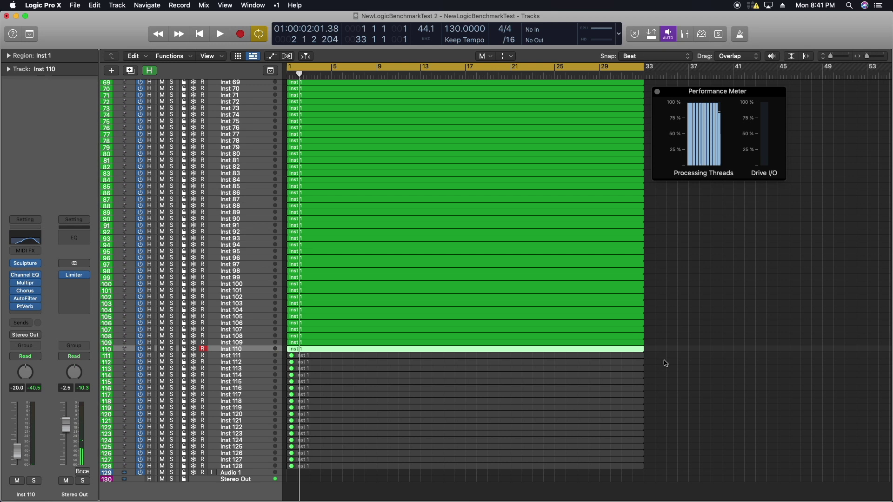
{"action": "left_click", "coordinate": [628, 343], "text": "shift"}
{"action": "key", "text": "ctrl+m"}
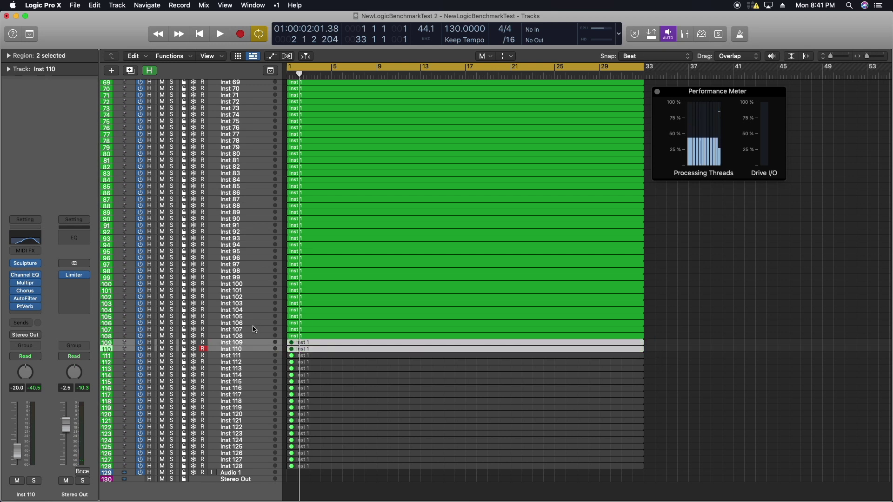
Play 108 tracks, then bring track 109 back and restart playback from bar 1
{"action": "left_click", "coordinate": [255, 336]}
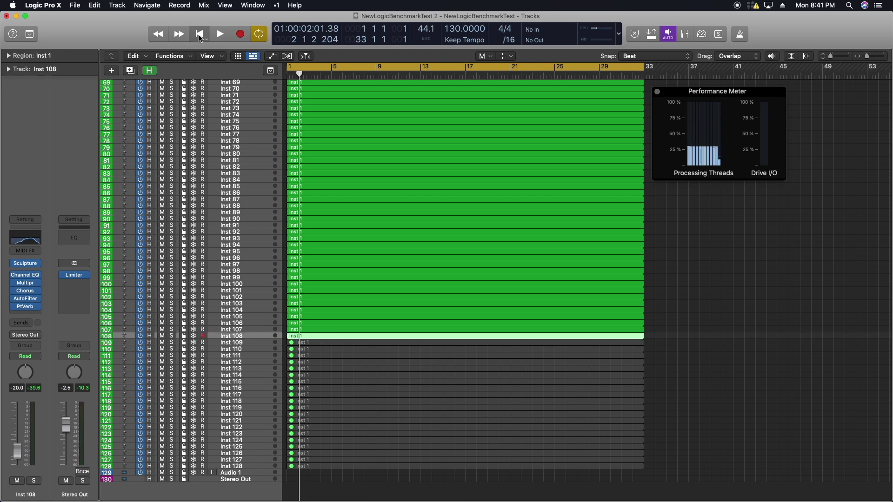
{"action": "left_click", "coordinate": [220, 34]}
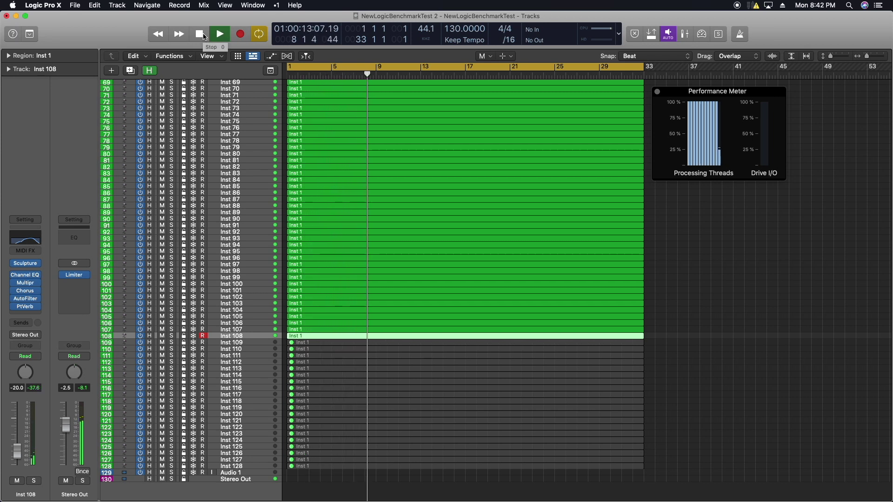
{"action": "left_click", "coordinate": [203, 37]}
{"action": "left_click", "coordinate": [361, 344]}
{"action": "left_click", "coordinate": [199, 34]}
{"action": "left_click", "coordinate": [220, 34]}
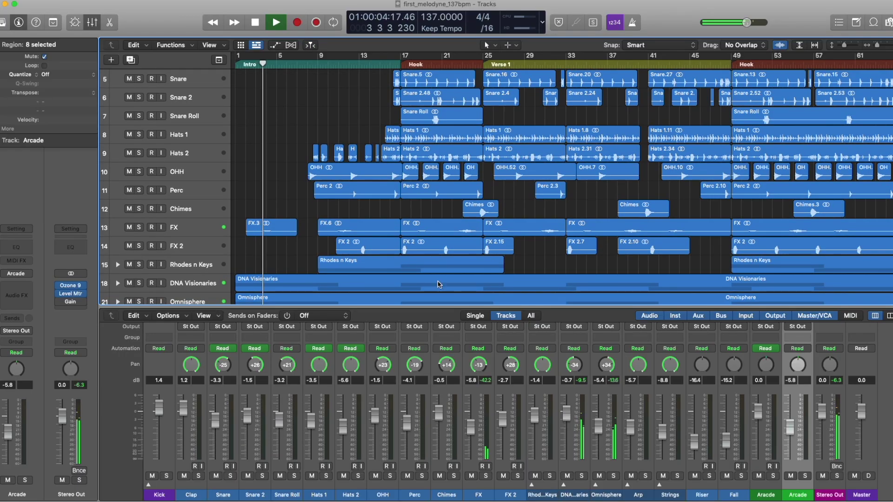
Enlarge the mixer and expand the DNA Visionaries and Omnisphere track stacks
{"action": "left_click_drag", "start_coordinate": [441, 307], "coordinate": [444, 239]}
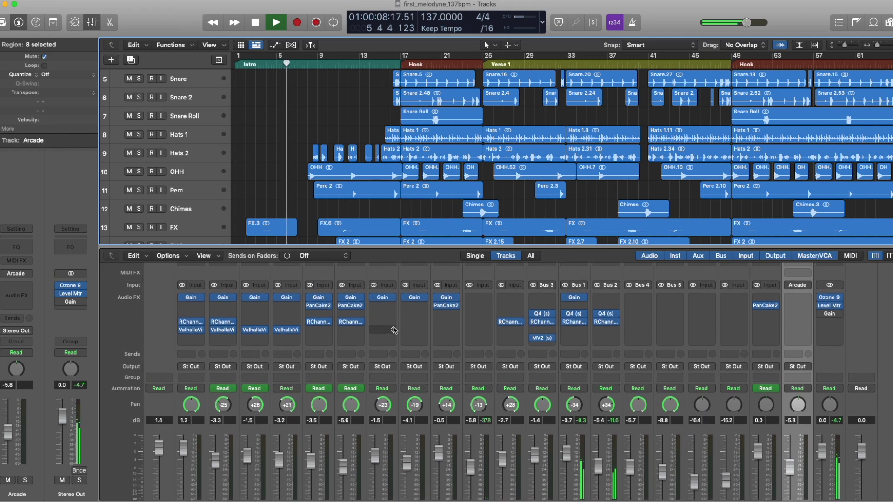
{"action": "scroll", "coordinate": [393, 331], "scroll_direction": "down", "scroll_amount": 3}
{"action": "scroll", "coordinate": [428, 175], "scroll_direction": "down", "scroll_amount": 5}
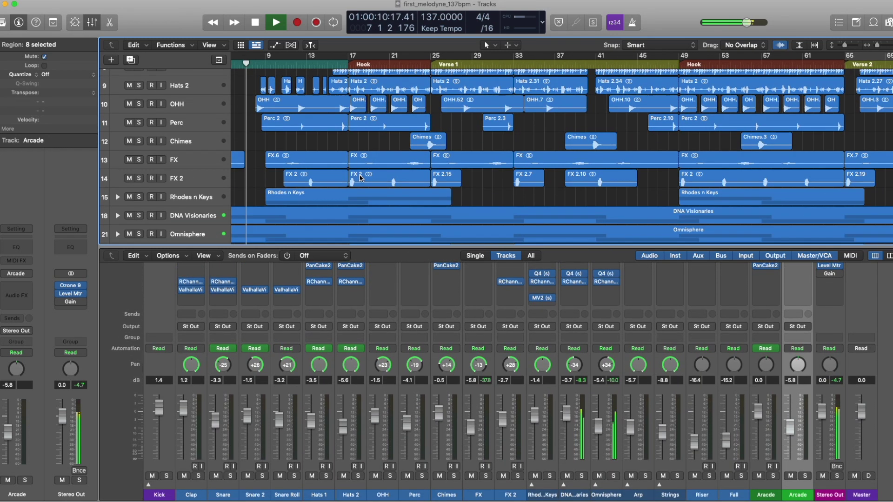
{"action": "scroll", "coordinate": [342, 194], "scroll_direction": "down", "scroll_amount": 3}
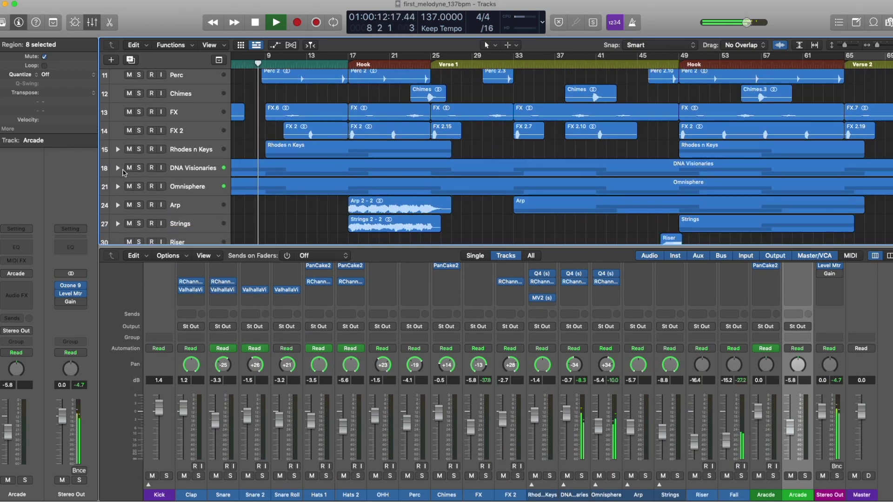
{"action": "left_click", "coordinate": [118, 167]}
{"action": "left_click", "coordinate": [118, 224]}
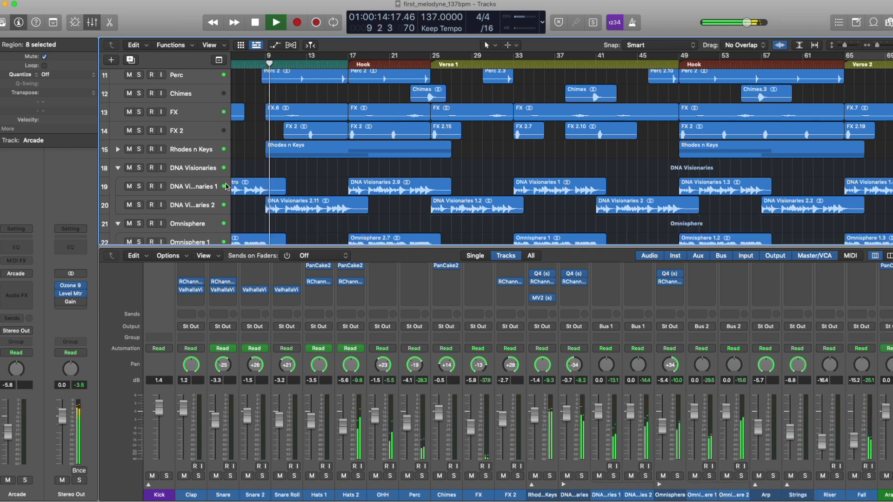
Expand the Arp and Strings track stacks and scroll further down the mixer
{"action": "scroll", "coordinate": [288, 189], "scroll_direction": "down", "scroll_amount": 3}
{"action": "scroll", "coordinate": [288, 189], "scroll_direction": "down", "scroll_amount": 1}
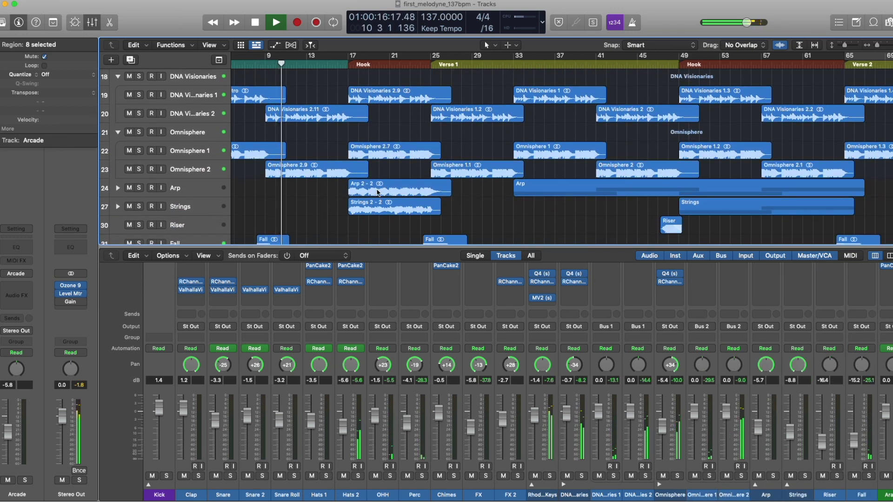
{"action": "left_click", "coordinate": [118, 188]}
{"action": "scroll", "coordinate": [201, 187], "scroll_direction": "down", "scroll_amount": 3}
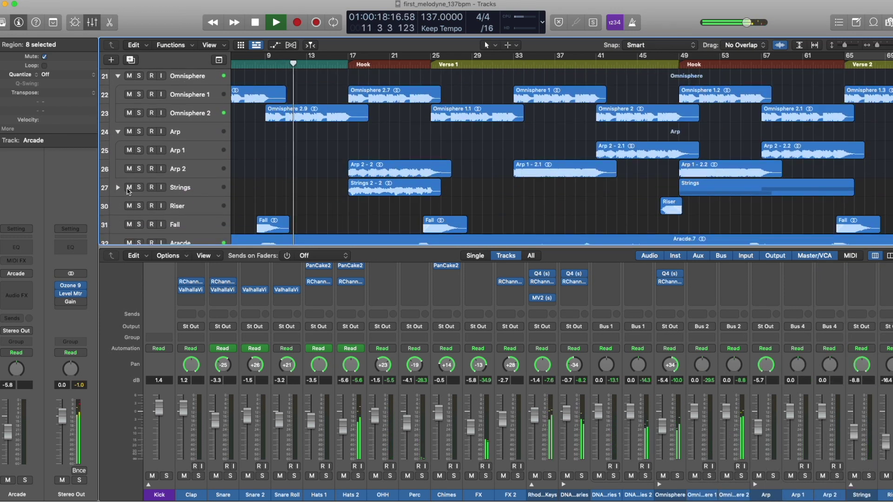
{"action": "left_click", "coordinate": [118, 188]}
{"action": "scroll", "coordinate": [334, 174], "scroll_direction": "down", "scroll_amount": 2}
{"action": "scroll", "coordinate": [334, 174], "scroll_direction": "down", "scroll_amount": 1}
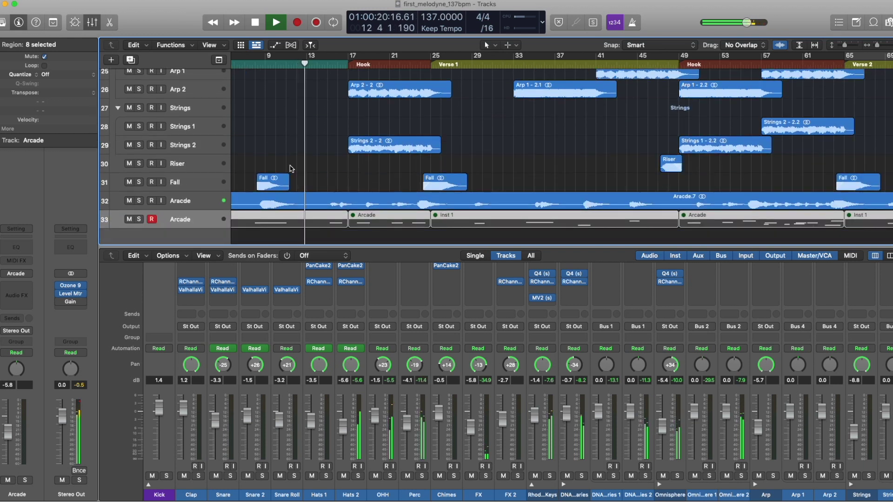
{"action": "scroll", "coordinate": [289, 168], "scroll_direction": "down", "scroll_amount": 1}
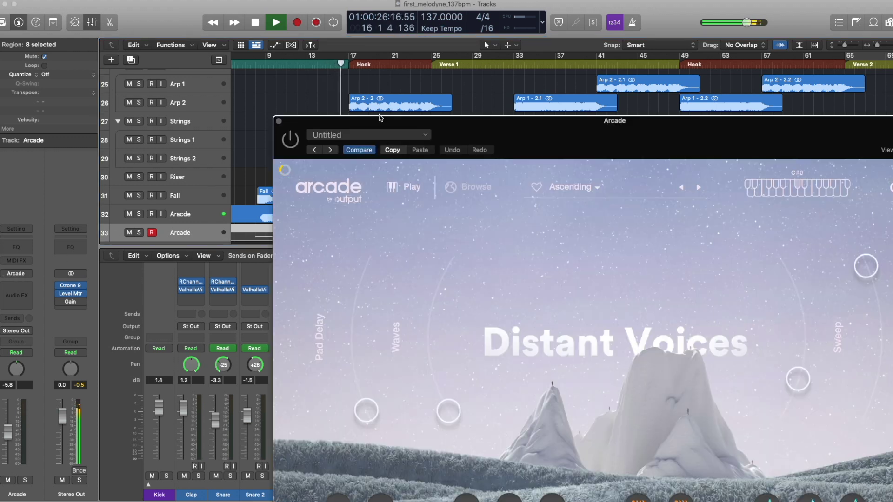
Move the Arcade instrument window aside and close it
{"action": "left_click_drag", "start_coordinate": [428, 121], "coordinate": [239, 25]}
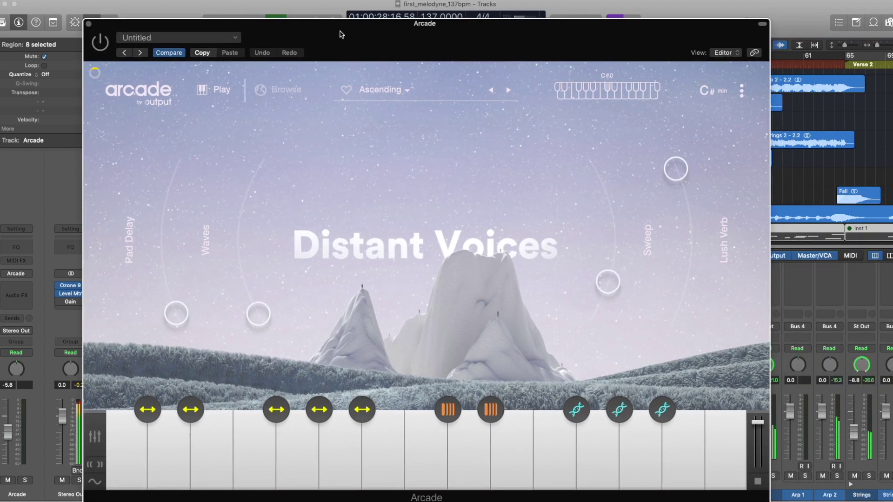
{"action": "left_click_drag", "start_coordinate": [341, 30], "coordinate": [335, 19]}
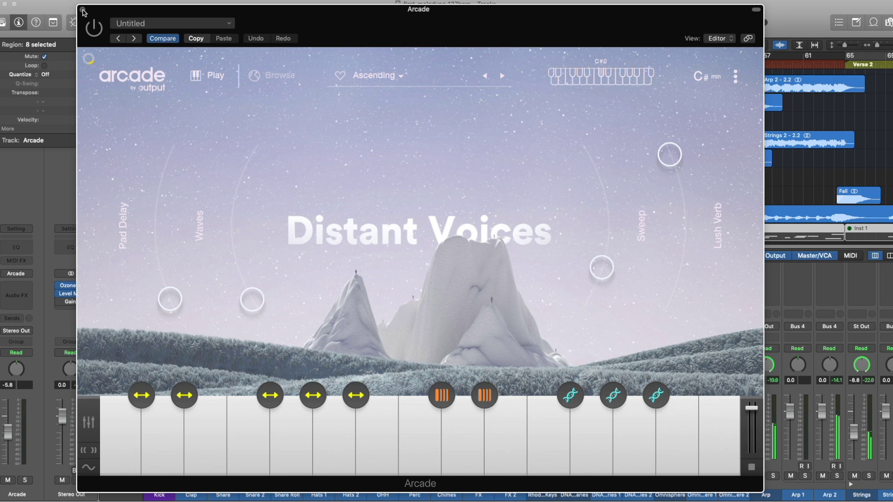
{"action": "left_click", "coordinate": [83, 10]}
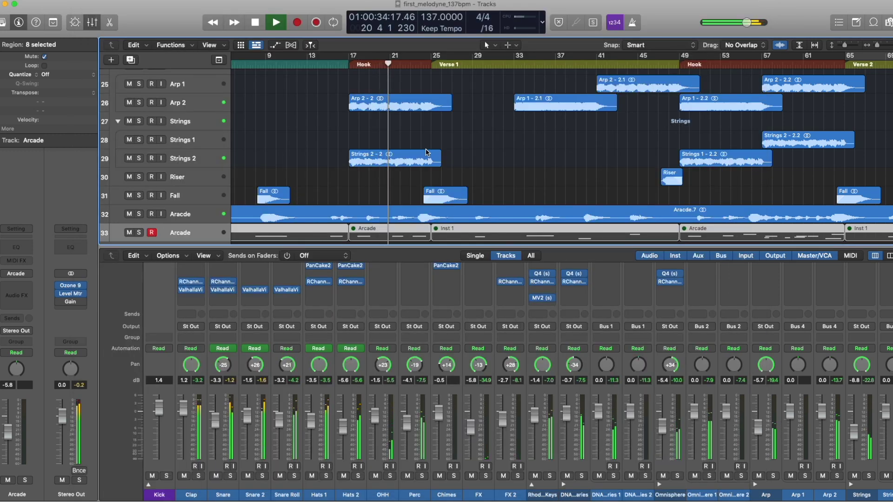
Expand the Rhodes n Keys and Kick track stacks to show Kick 1 and Kick 2
{"action": "scroll", "coordinate": [427, 153], "scroll_direction": "up", "scroll_amount": 15}
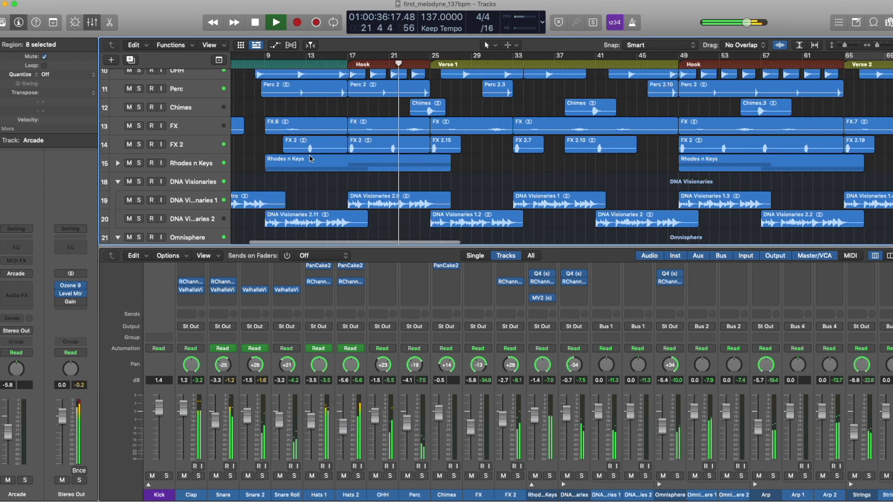
{"action": "double_click", "coordinate": [316, 163]}
{"action": "scroll", "coordinate": [461, 170], "scroll_direction": "up", "scroll_amount": 5}
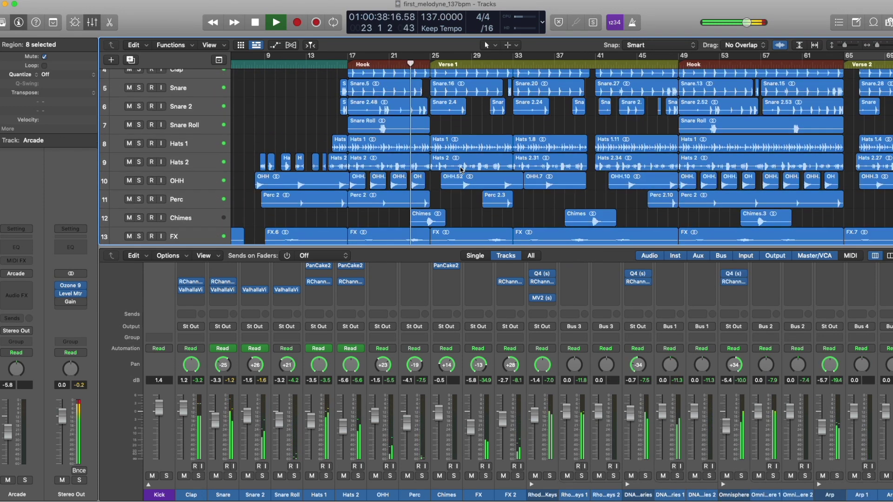
{"action": "scroll", "coordinate": [462, 170], "scroll_direction": "up", "scroll_amount": 2}
{"action": "left_click", "coordinate": [117, 78]}
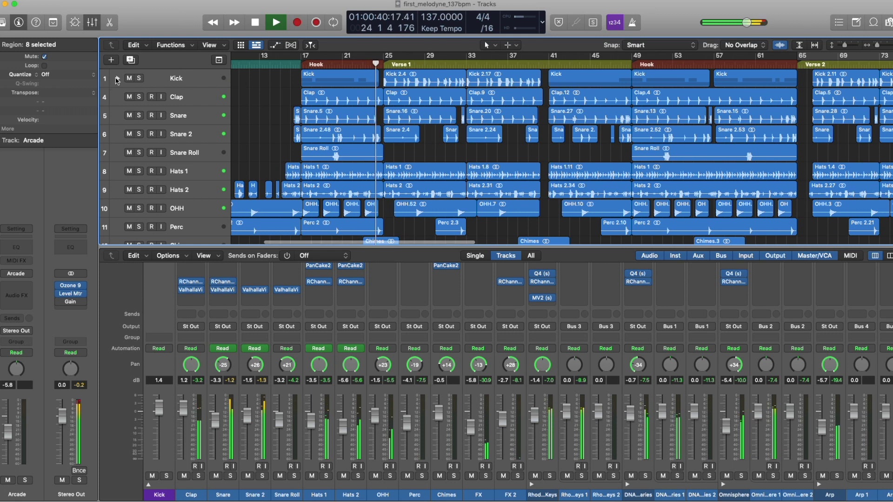
{"action": "scroll", "coordinate": [359, 117], "scroll_direction": "down", "scroll_amount": 2}
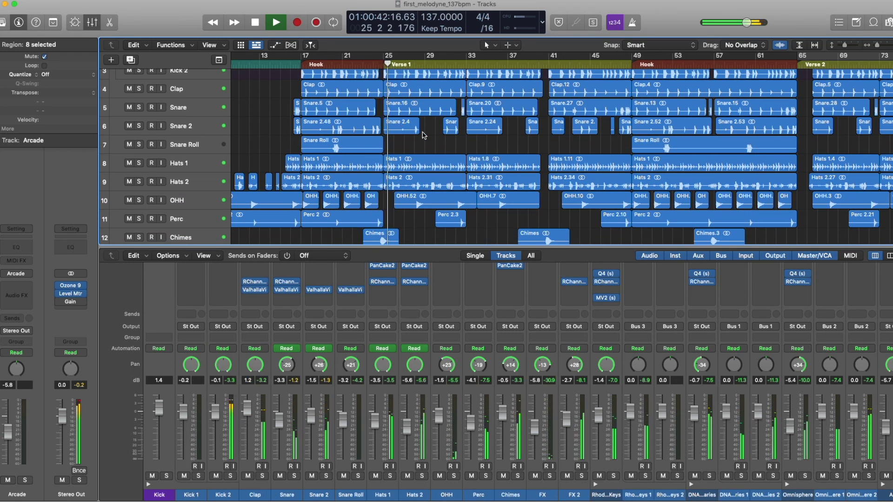
{"action": "scroll", "coordinate": [432, 142], "scroll_direction": "down", "scroll_amount": 2}
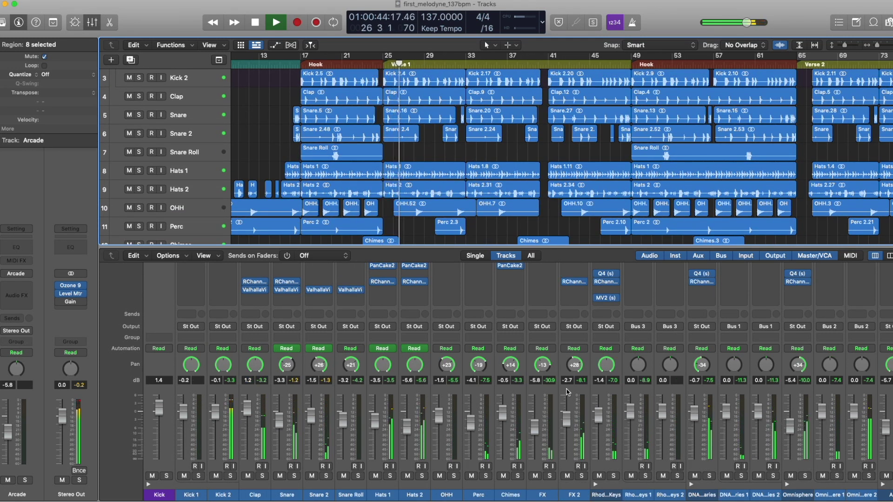
{"action": "scroll", "coordinate": [566, 392], "scroll_direction": "right", "scroll_amount": 4}
{"action": "scroll", "coordinate": [567, 392], "scroll_direction": "right", "scroll_amount": 8}
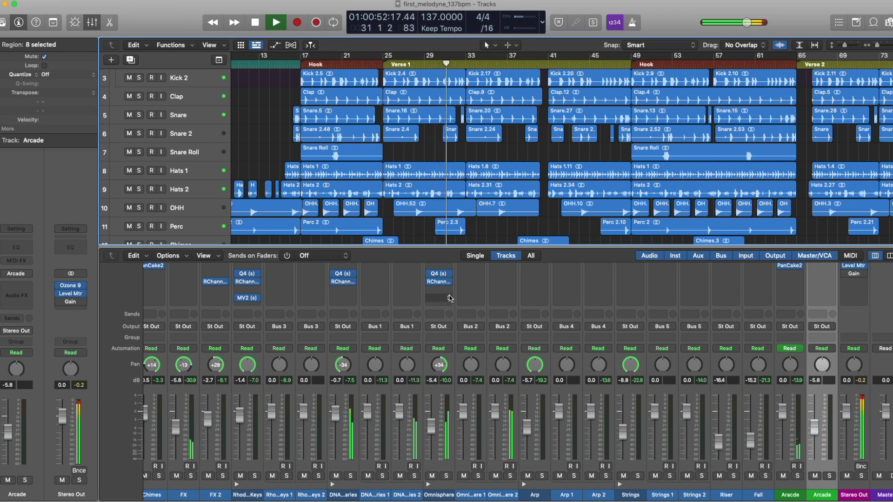
In Omnisphere's RChannel, lower EQ band 1 to 171 and set band 2 to 502 at -3.2 dB
{"action": "left_click", "coordinate": [439, 281]}
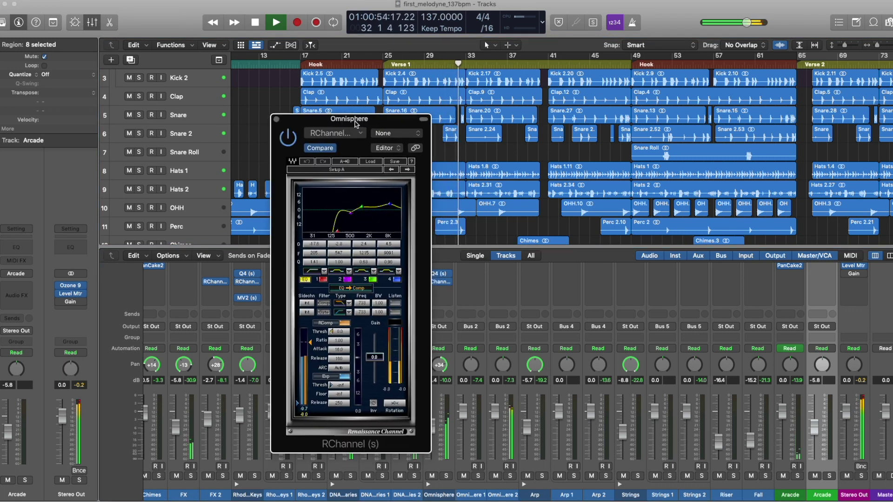
{"action": "left_click_drag", "start_coordinate": [351, 120], "coordinate": [337, 112]}
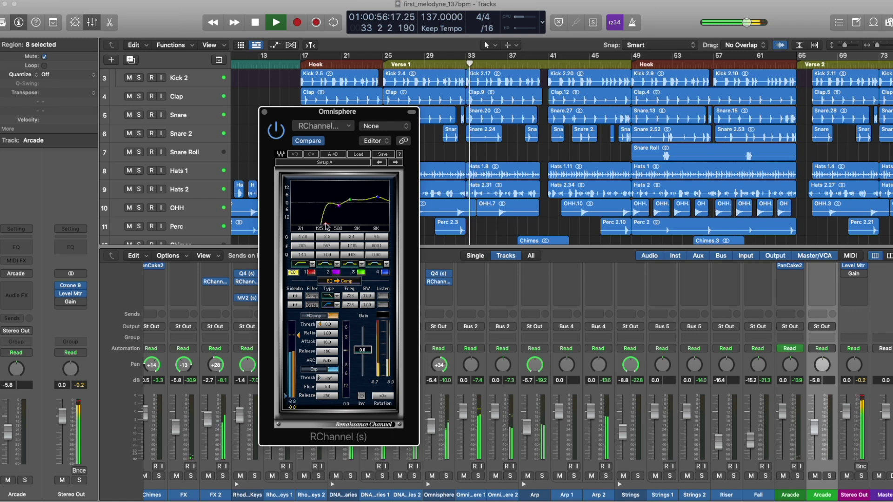
{"action": "left_click_drag", "start_coordinate": [327, 227], "coordinate": [322, 223]}
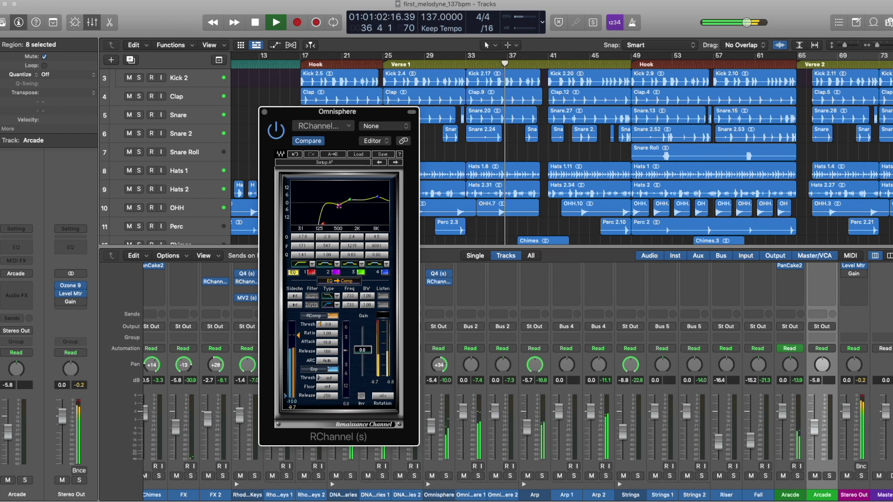
{"action": "left_click_drag", "start_coordinate": [339, 205], "coordinate": [338, 206]}
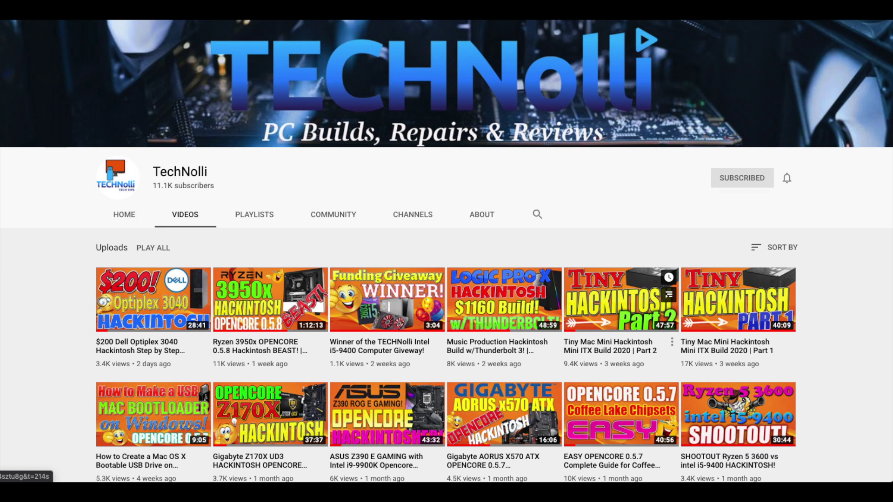
Play the 'Ryzen 9 iTX Hackintosh Build | EASY Opencore 2020' video from the channel's Videos list
{"action": "scroll", "coordinate": [381, 225], "scroll_direction": "down", "scroll_amount": 3}
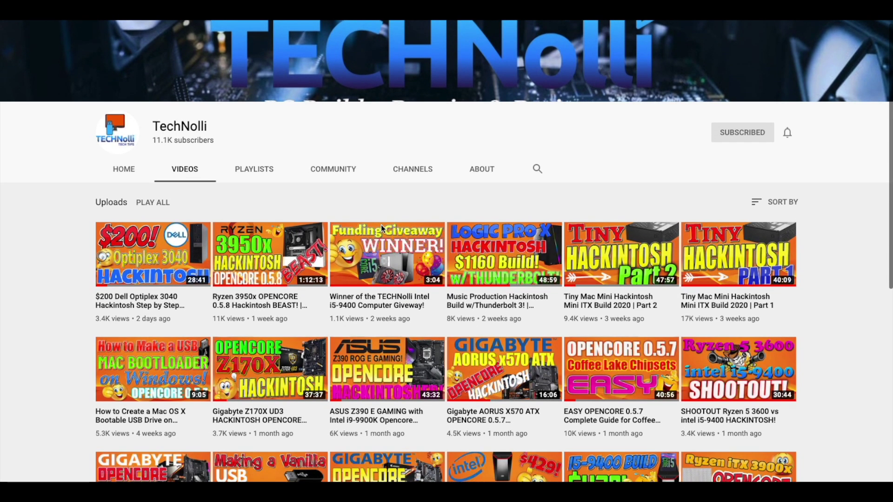
{"action": "scroll", "coordinate": [381, 228], "scroll_direction": "down", "scroll_amount": 4}
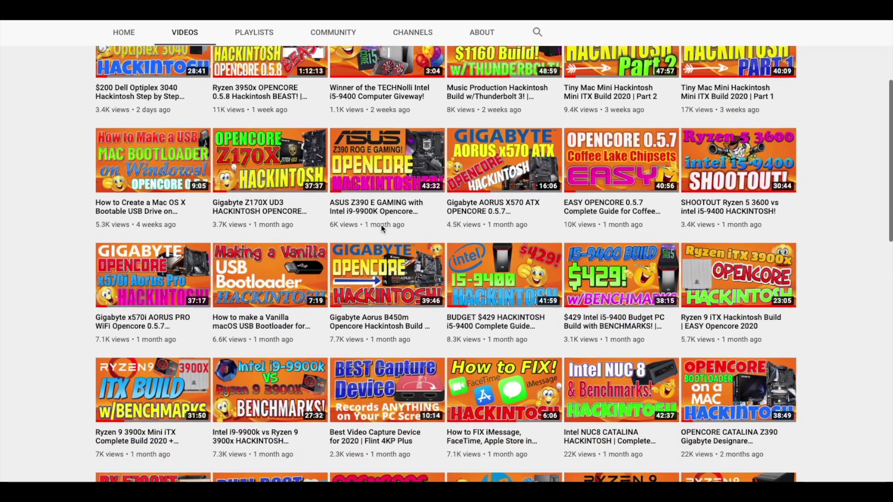
{"action": "scroll", "coordinate": [381, 224], "scroll_direction": "down", "scroll_amount": 2}
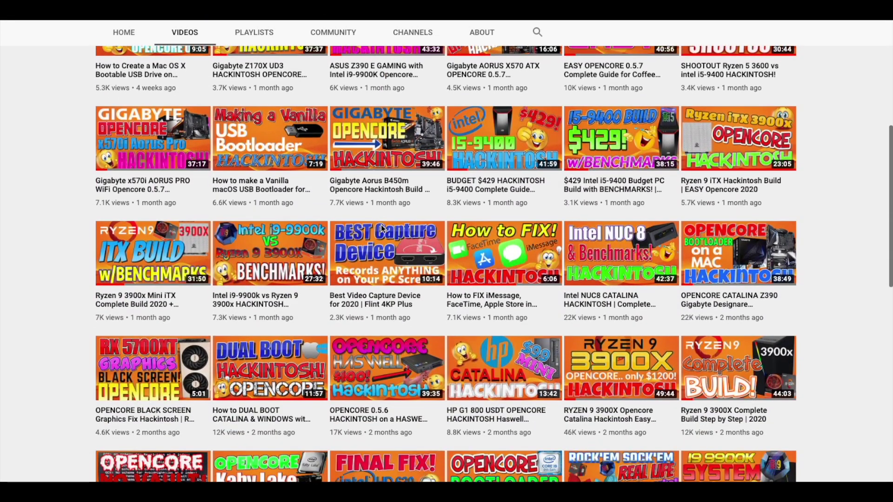
{"action": "left_click", "coordinate": [741, 142]}
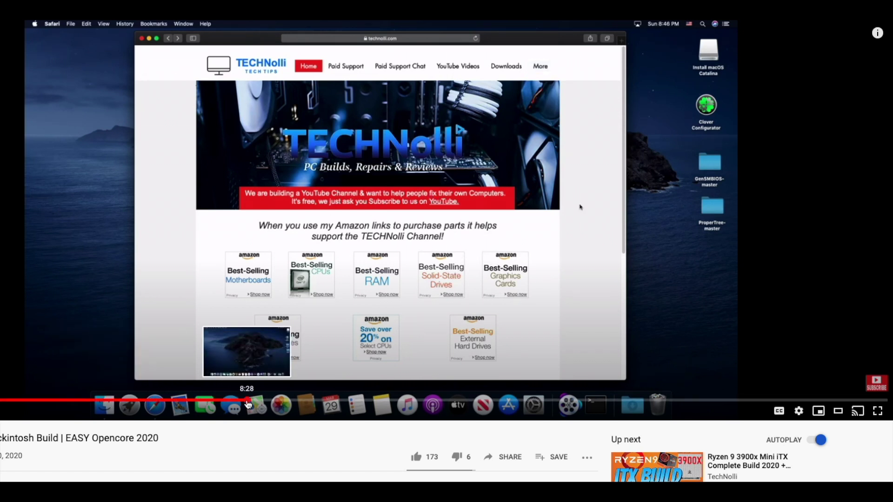
Seek the build video to about 11:06, the MSI Click BIOS PCI Subsystem settings
{"action": "left_click", "coordinate": [322, 400]}
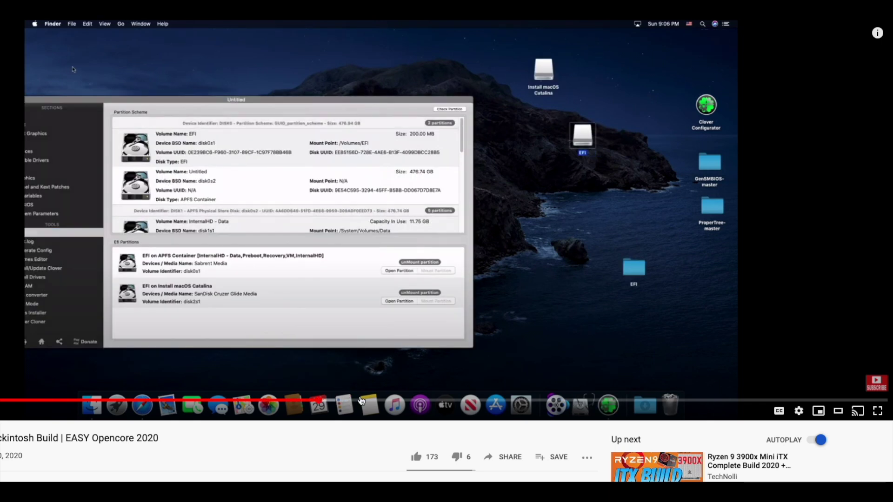
{"action": "left_click", "coordinate": [361, 400]}
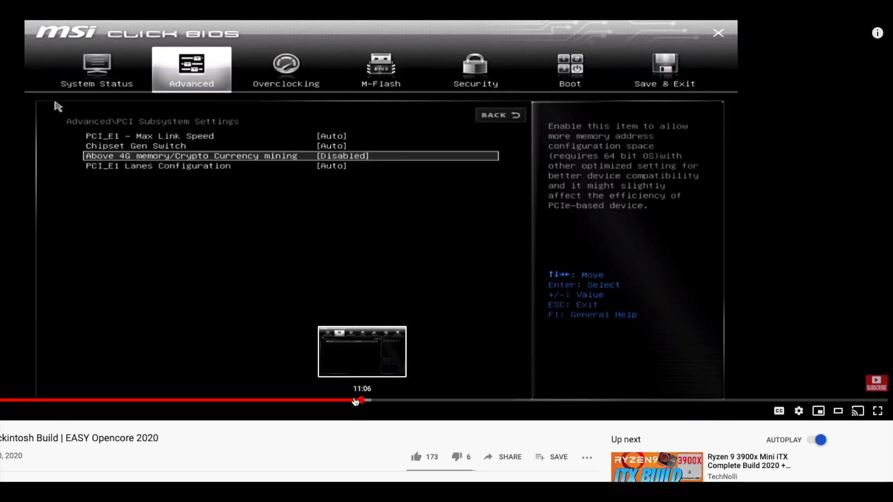